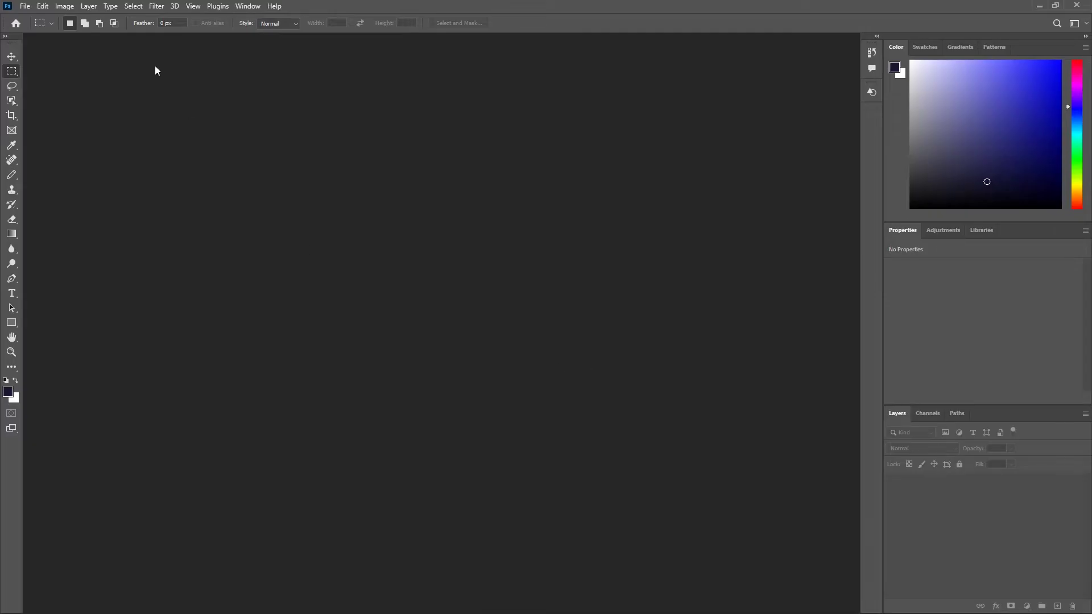
Step: Create a 2000×2000 px document with a black background and add an empty Layer 1
{"action": "left_click", "coordinate": [26, 5]}
{"action": "left_click", "coordinate": [37, 18]}
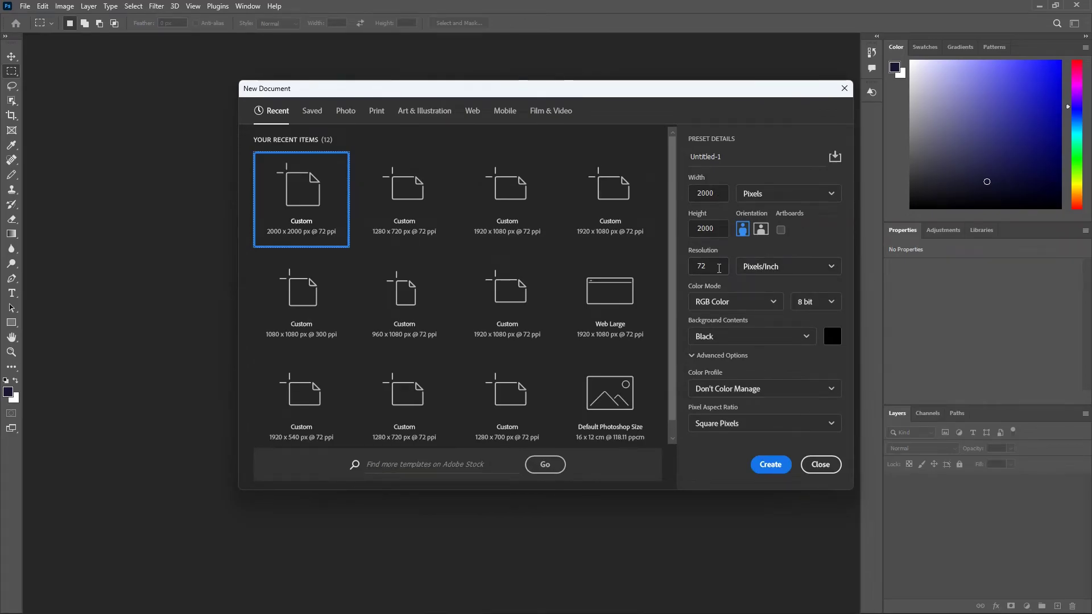
{"action": "left_click", "coordinate": [789, 337]}
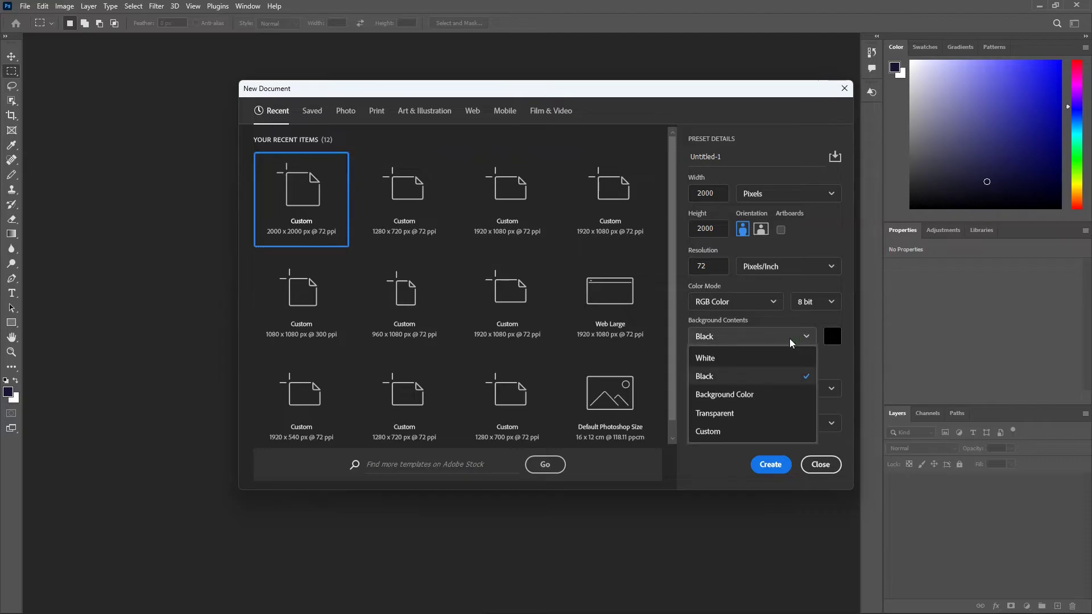
{"action": "left_click", "coordinate": [770, 471]}
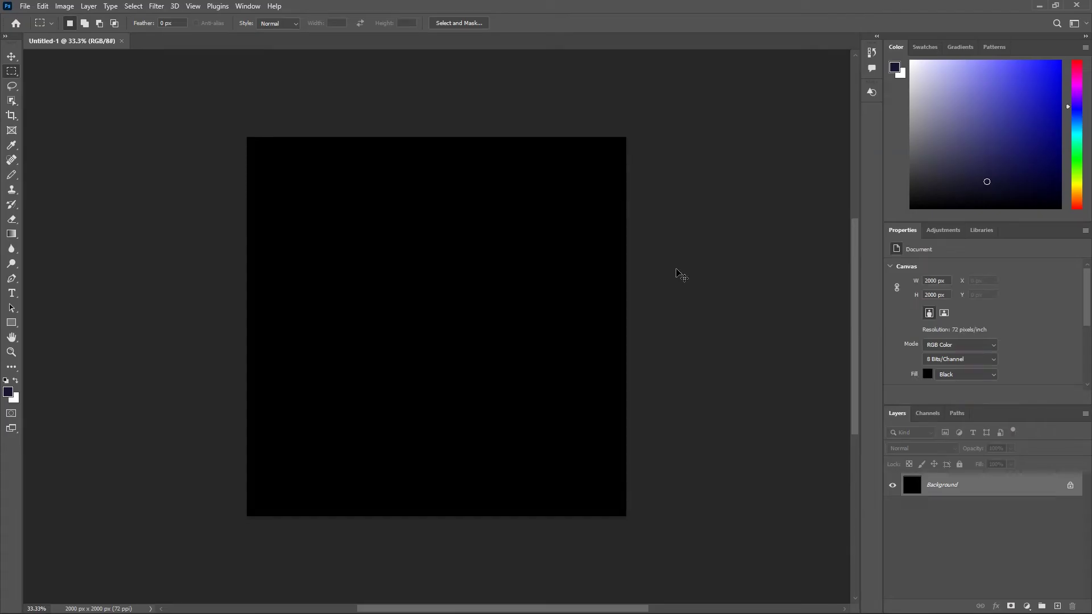
{"action": "key", "text": "ctrl+0"}
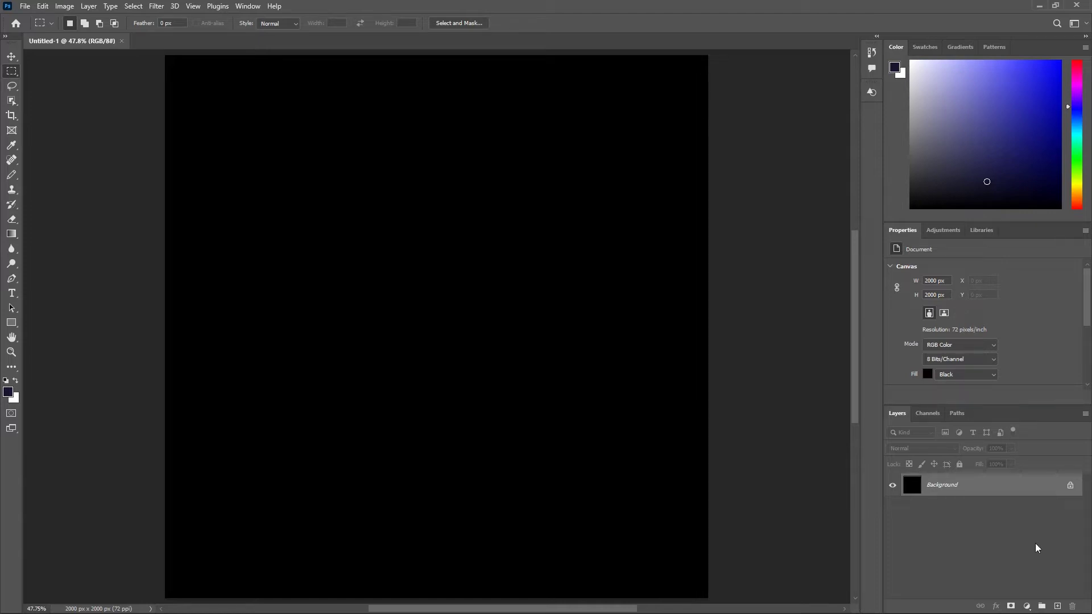
{"action": "left_click", "coordinate": [1056, 606]}
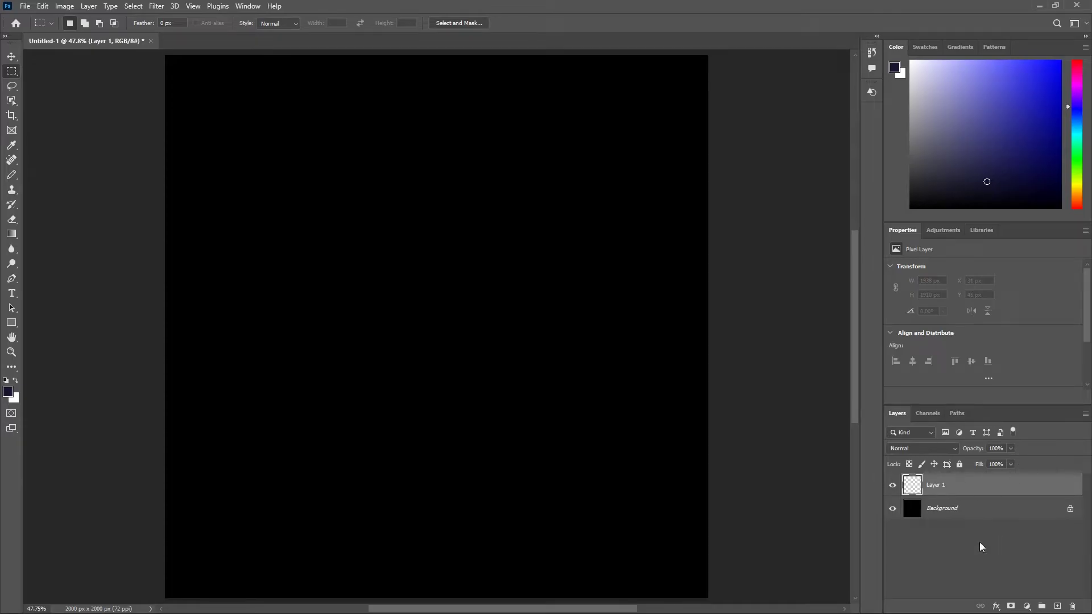
Step: Enable a Gradient Overlay on Layer 1 using the Legacy Gradients Spectrum preset
{"action": "double_click", "coordinate": [913, 486]}
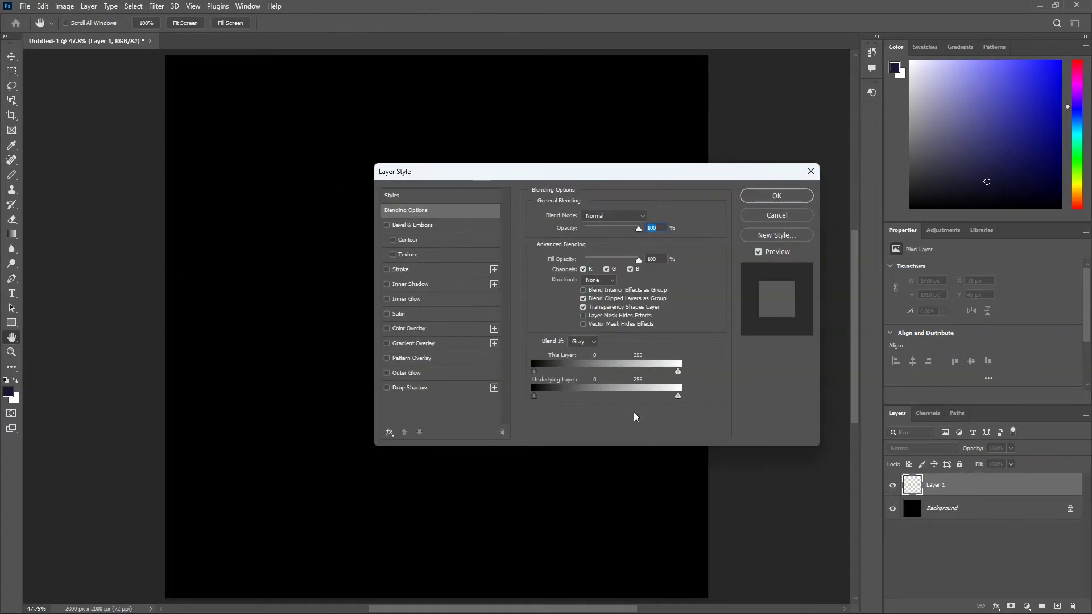
{"action": "left_click", "coordinate": [418, 344]}
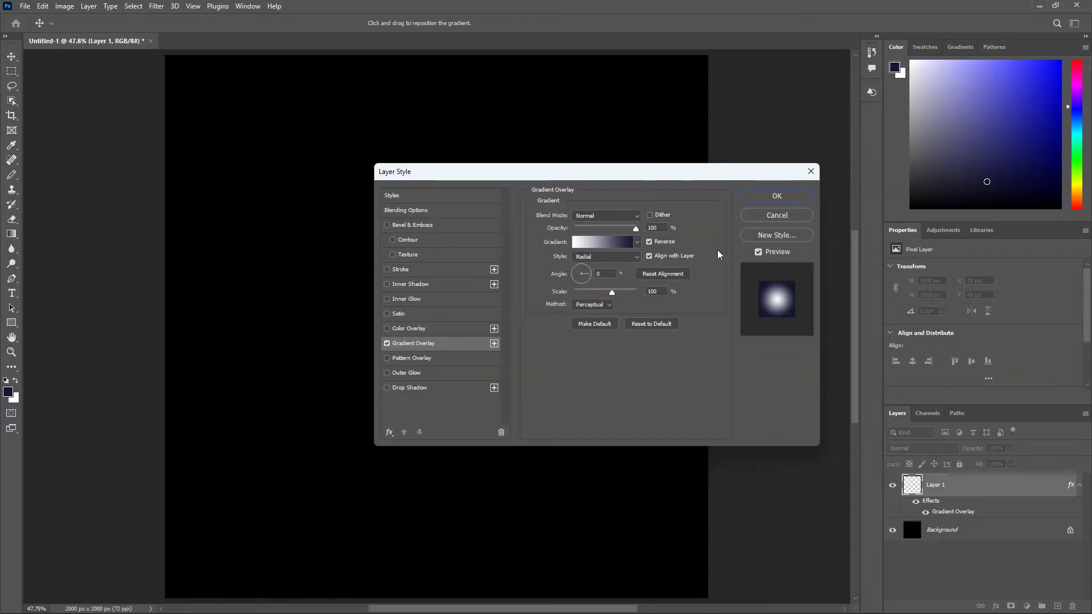
{"action": "left_click", "coordinate": [637, 243]}
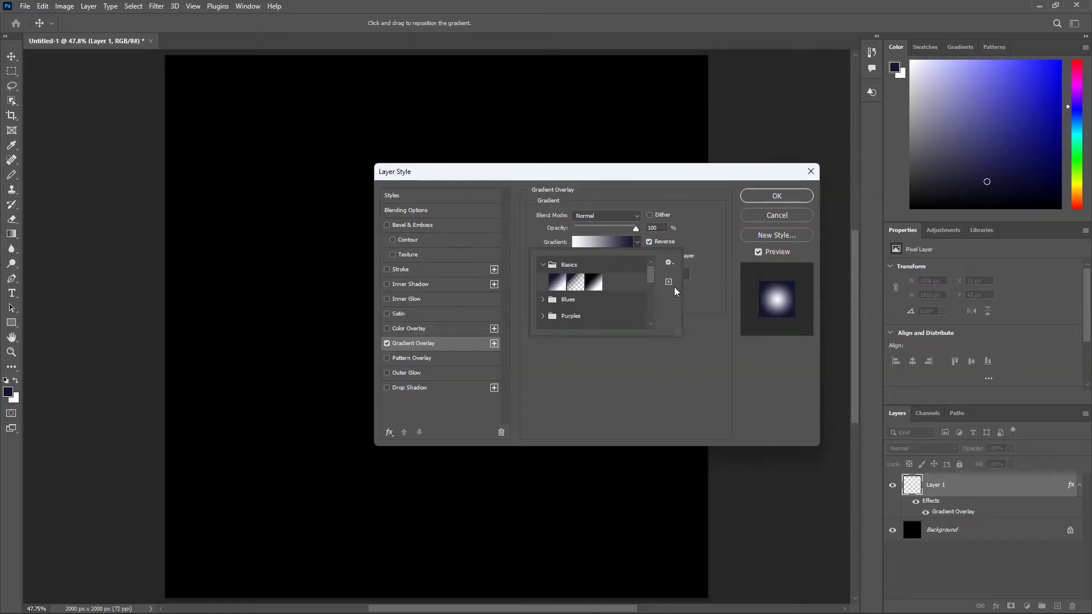
{"action": "left_click", "coordinate": [543, 266]}
{"action": "scroll", "coordinate": [616, 286], "scroll_direction": "down", "scroll_amount": 2}
{"action": "scroll", "coordinate": [616, 286], "scroll_direction": "down", "scroll_amount": 2}
{"action": "scroll", "coordinate": [616, 287], "scroll_direction": "down", "scroll_amount": 1}
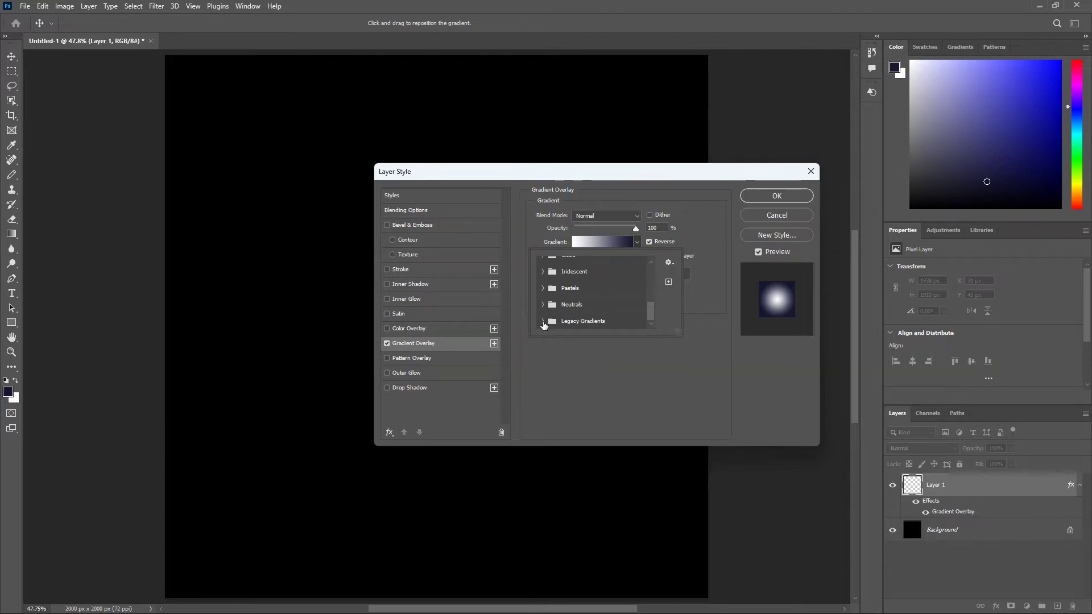
{"action": "left_click", "coordinate": [543, 322]}
{"action": "scroll", "coordinate": [573, 289], "scroll_direction": "down", "scroll_amount": 2}
{"action": "scroll", "coordinate": [573, 289], "scroll_direction": "down", "scroll_amount": 2}
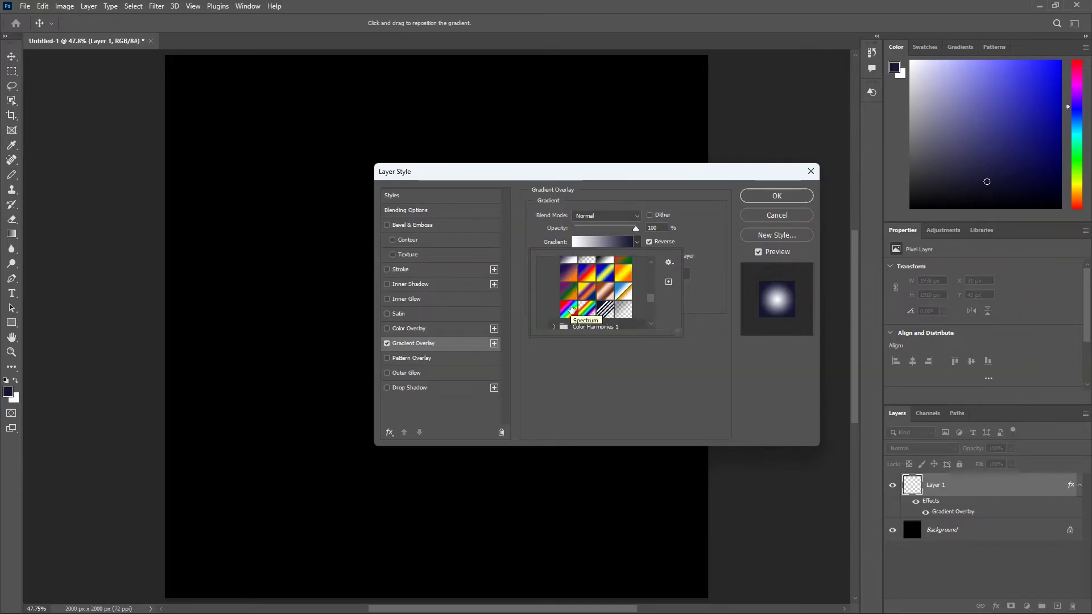
{"action": "left_click", "coordinate": [569, 310]}
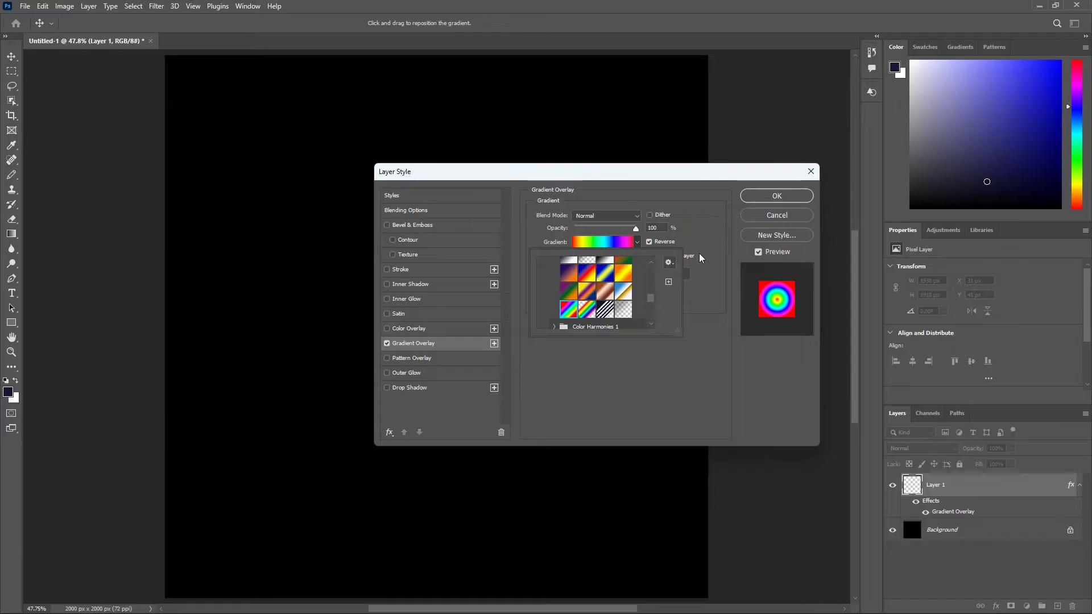
Step: Untick Reverse on the radial Spectrum overlay and confirm the layer style
{"action": "left_click", "coordinate": [717, 212]}
{"action": "left_click", "coordinate": [740, 183]}
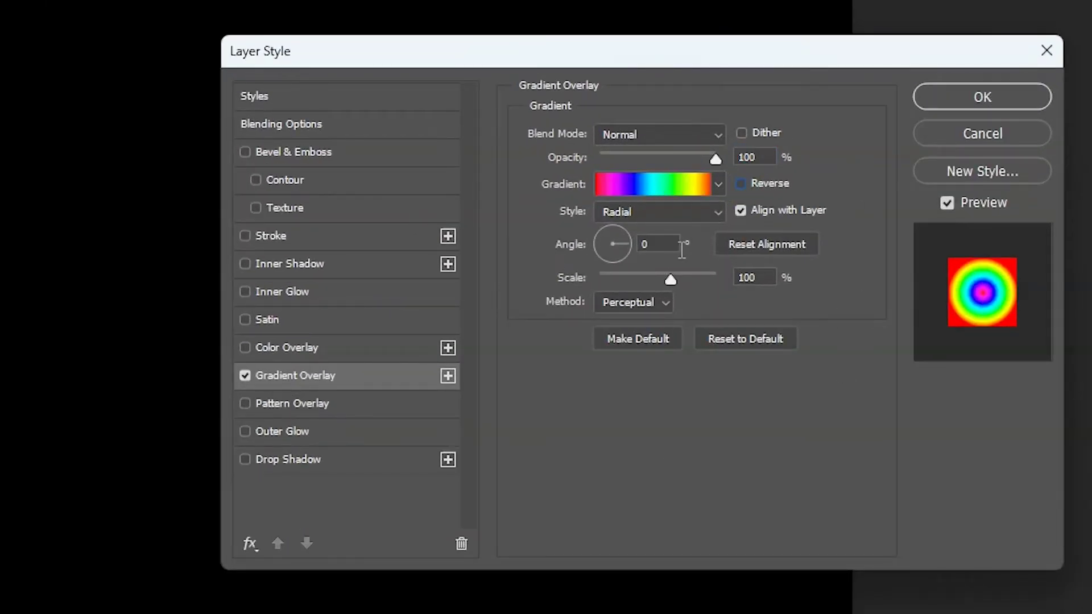
{"action": "double_click", "coordinate": [662, 244]}
{"action": "left_click", "coordinate": [981, 100]}
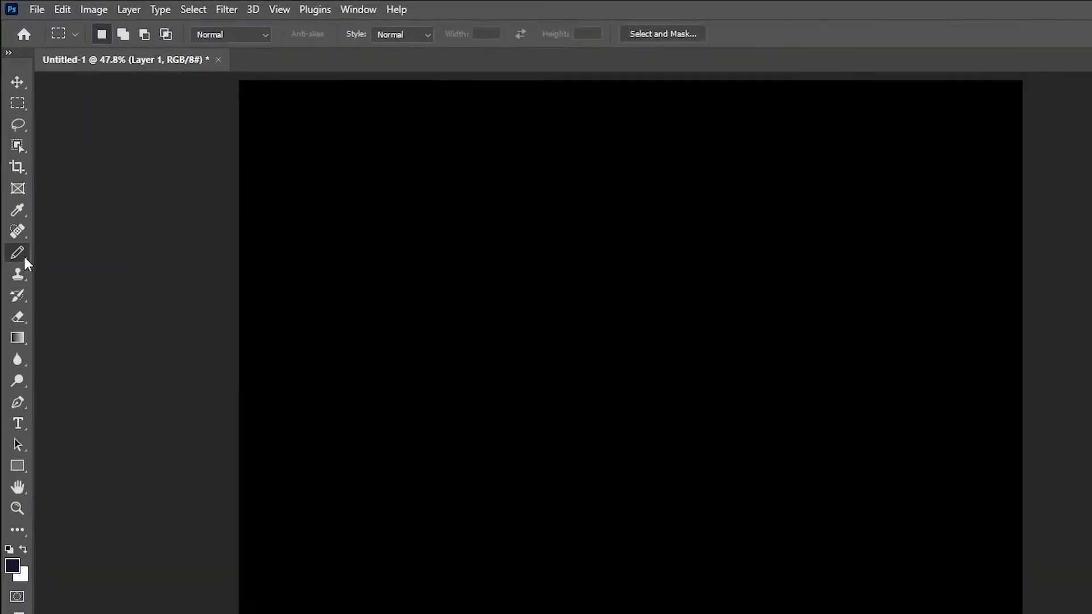
Step: Set the Pencil to a 5 px Hard Round tip with 100% smoothing
{"action": "left_click", "coordinate": [12, 175]}
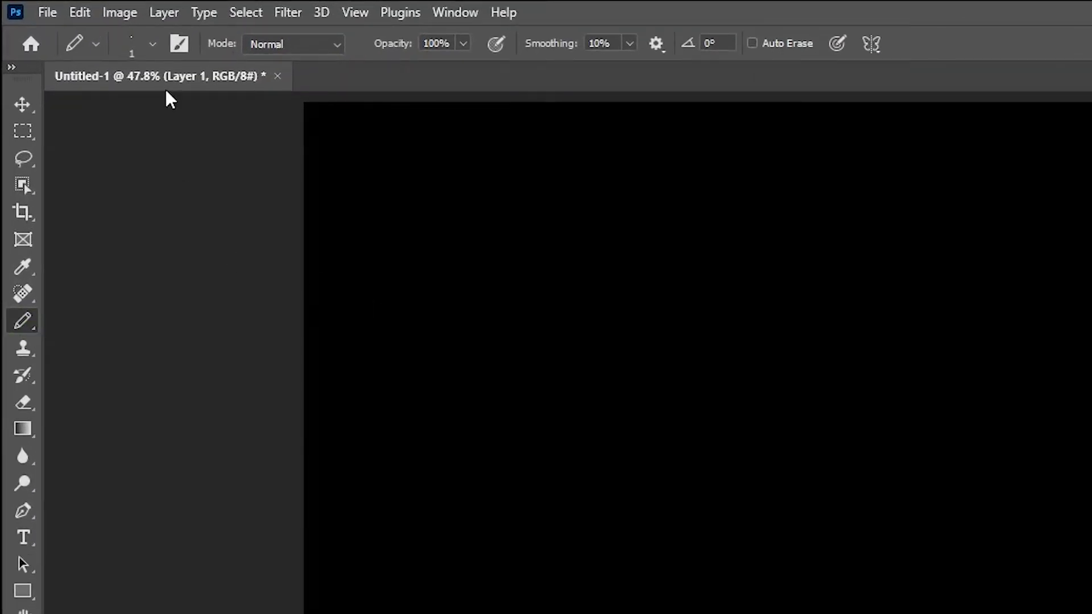
{"action": "left_click", "coordinate": [152, 45]}
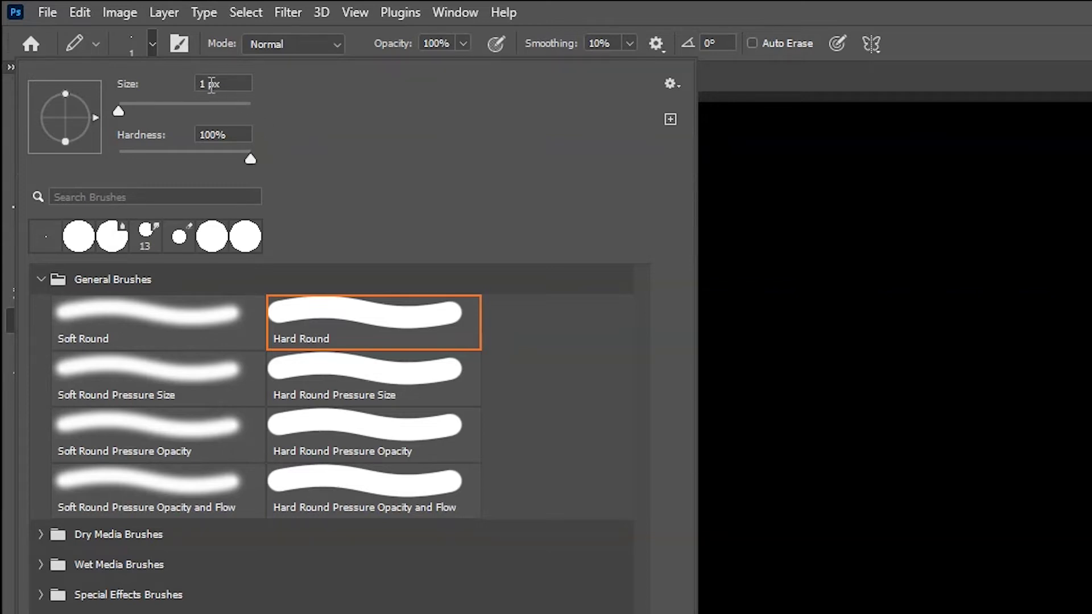
{"action": "left_click_drag", "start_coordinate": [206, 83], "coordinate": [193, 84]}
{"action": "type", "text": "5"}
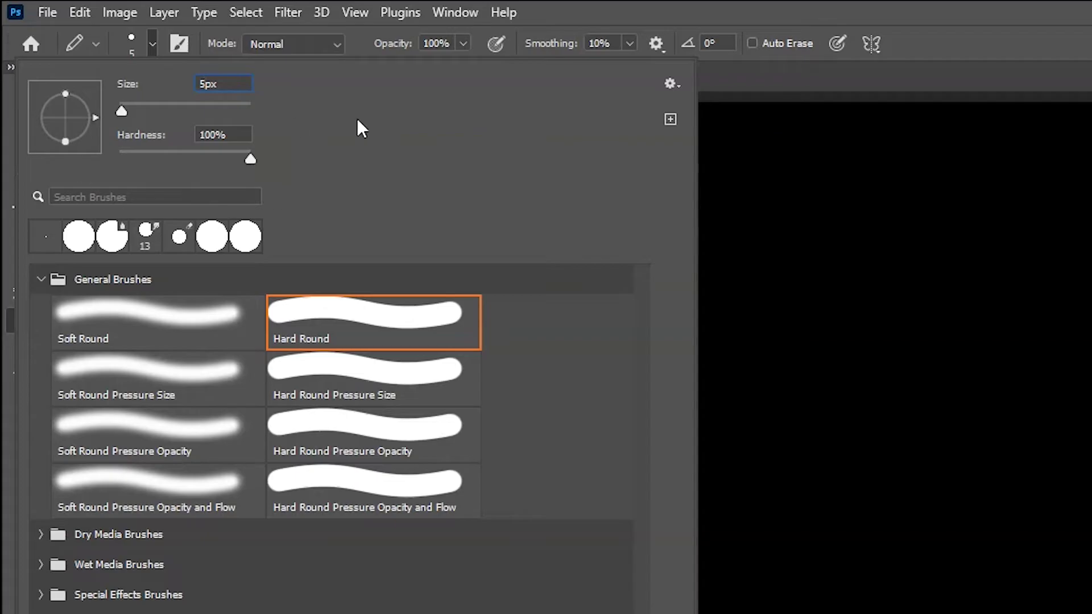
{"action": "left_click", "coordinate": [235, 134]}
{"action": "left_click", "coordinate": [463, 43]}
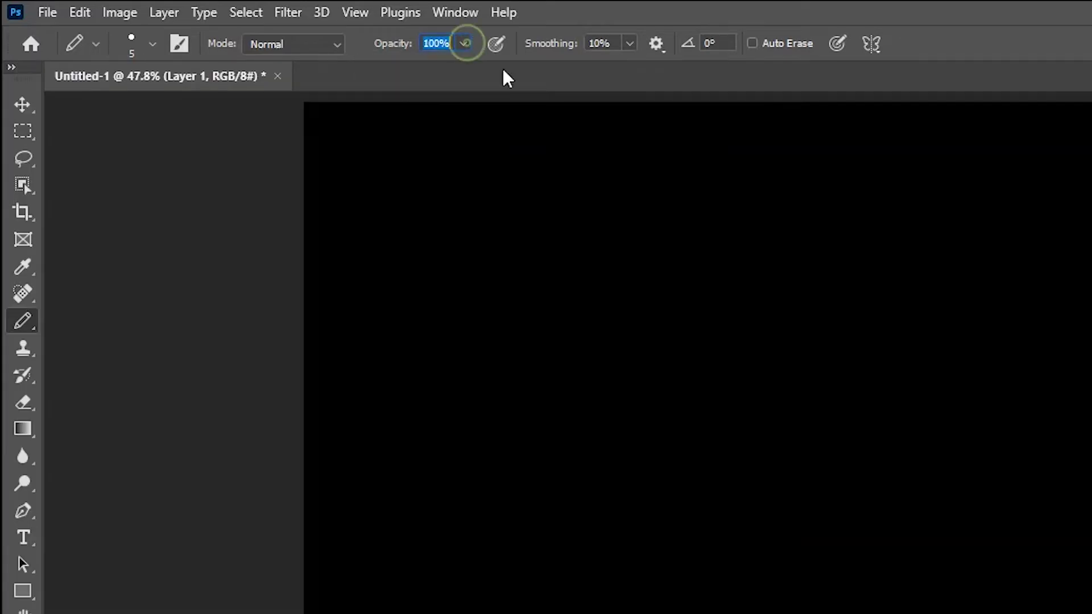
{"action": "left_click", "coordinate": [629, 43]}
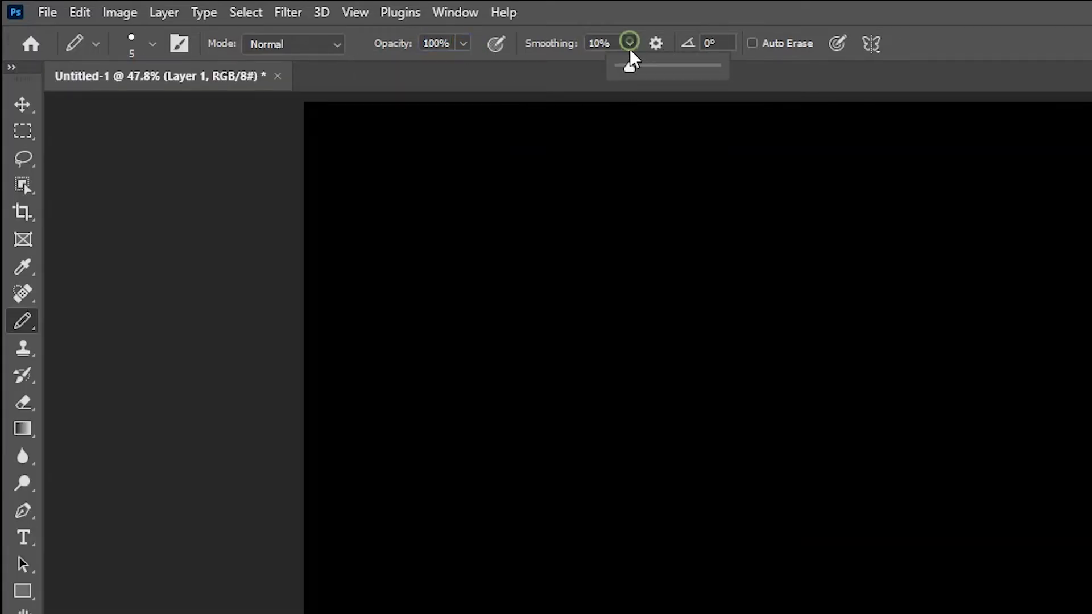
{"action": "left_click_drag", "start_coordinate": [629, 68], "coordinate": [719, 66]}
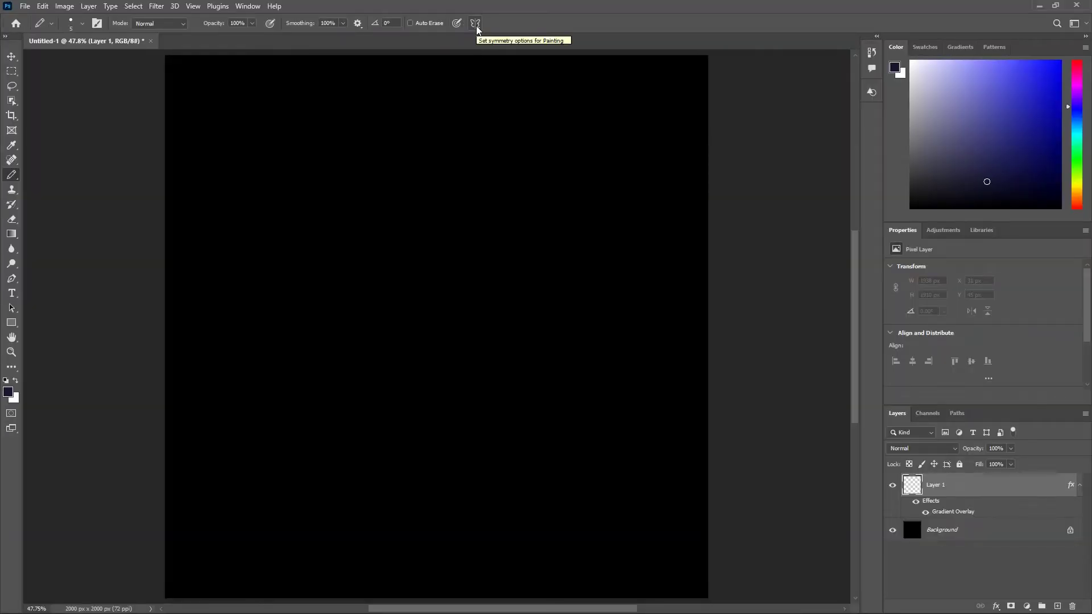
Step: Enable Radial painting symmetry with a Segment Count of 12
{"action": "left_click", "coordinate": [475, 24]}
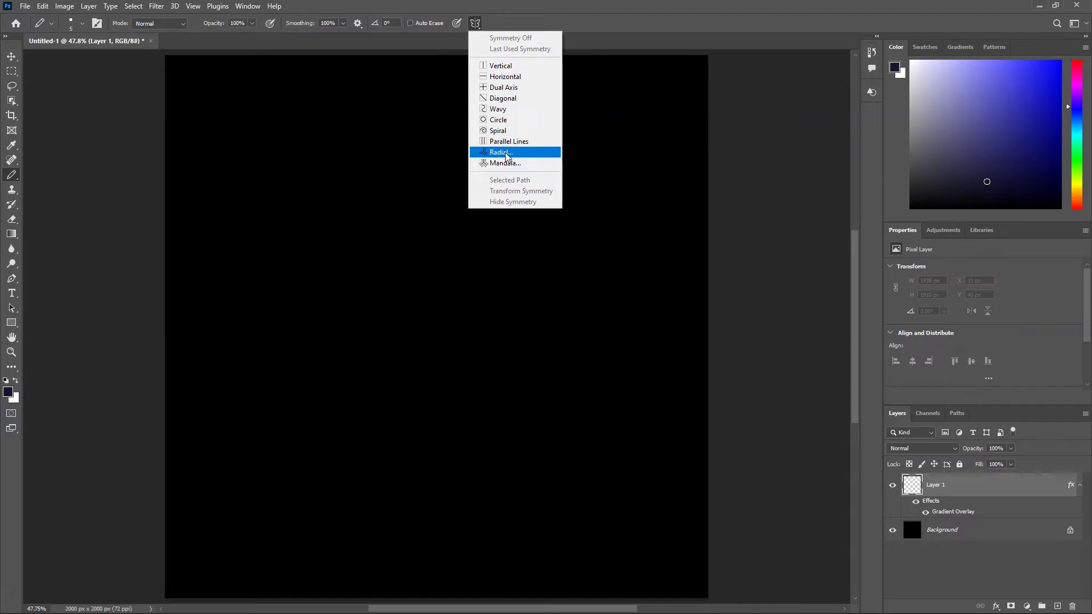
{"action": "left_click", "coordinate": [507, 153]}
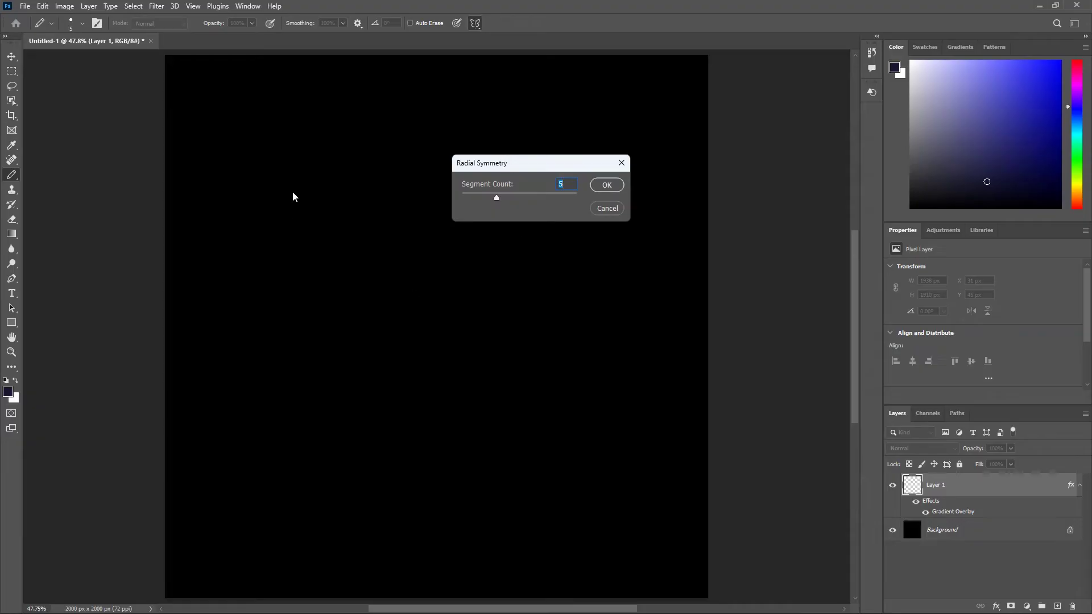
{"action": "left_click_drag", "start_coordinate": [496, 199], "coordinate": [573, 202]}
{"action": "left_click", "coordinate": [606, 186]}
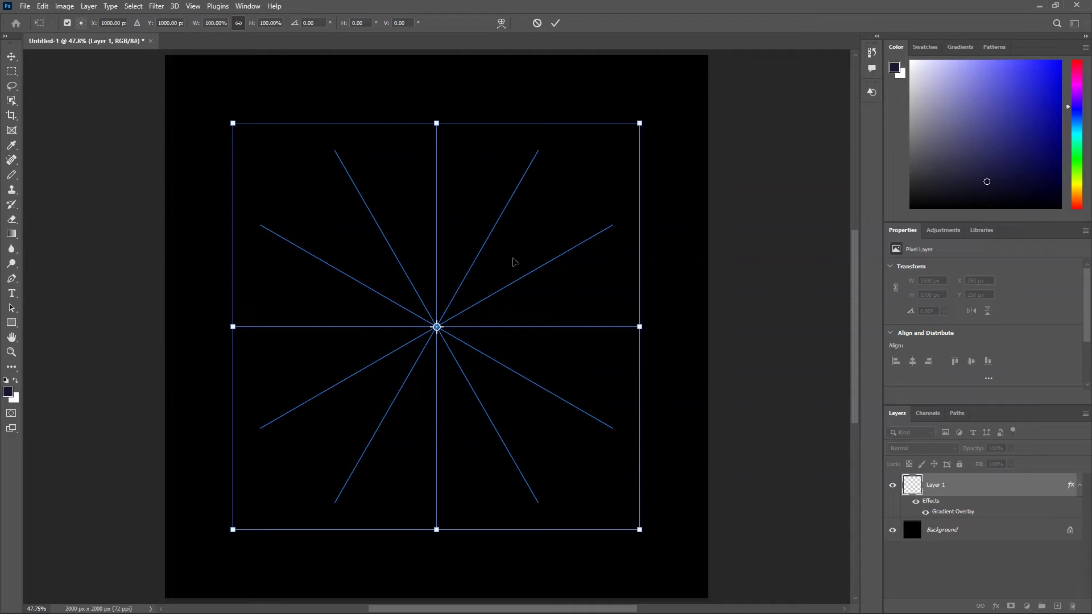
Step: Commit the 12-segment guide, draw rainbow swirls, hide symmetry, then delete the strokes
{"action": "key", "text": "Return"}
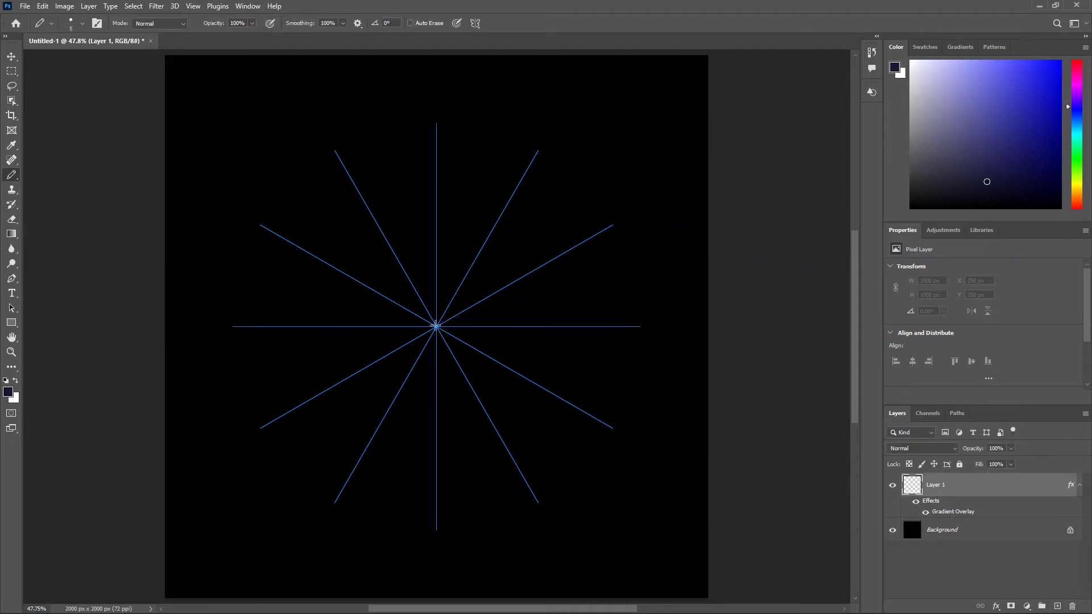
{"action": "mouse_move", "coordinate": [435, 326]}
{"action": "left_mouse_down"}
{"action": "mouse_move", "coordinate": [323, 311]}
{"action": "mouse_move", "coordinate": [437, 111]}
{"action": "mouse_move", "coordinate": [417, 127]}
{"action": "mouse_move", "coordinate": [442, 152]}
{"action": "mouse_move", "coordinate": [434, 166]}
{"action": "mouse_move", "coordinate": [366, 121]}
{"action": "mouse_move", "coordinate": [327, 114]}
{"action": "mouse_move", "coordinate": [287, 149]}
{"action": "mouse_move", "coordinate": [295, 166]}
{"action": "mouse_move", "coordinate": [335, 185]}
{"action": "mouse_move", "coordinate": [357, 182]}
{"action": "left_mouse_up"}
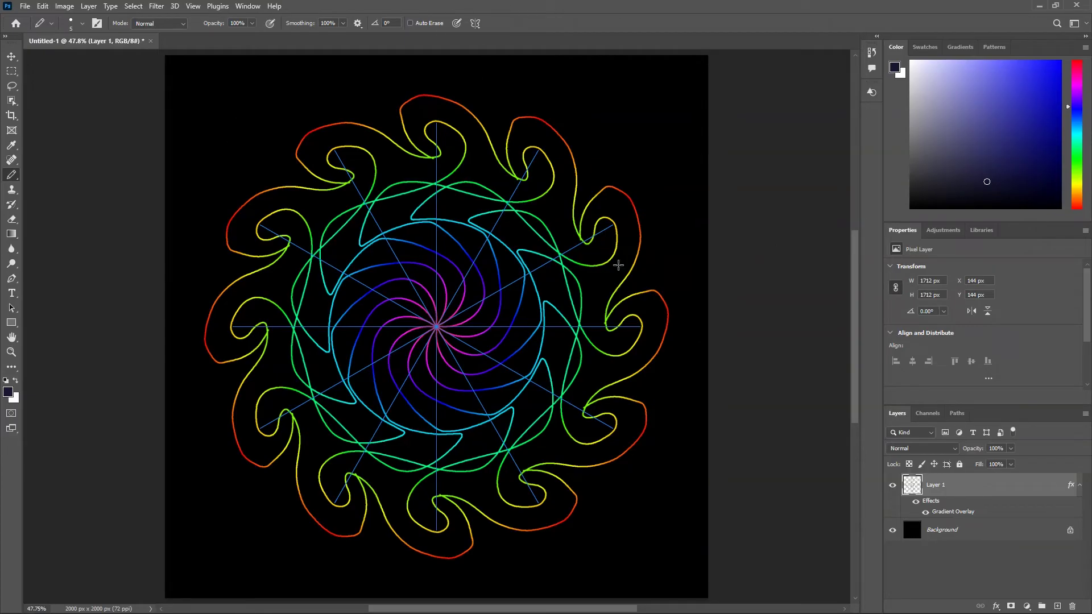
{"action": "left_click", "coordinate": [475, 24]}
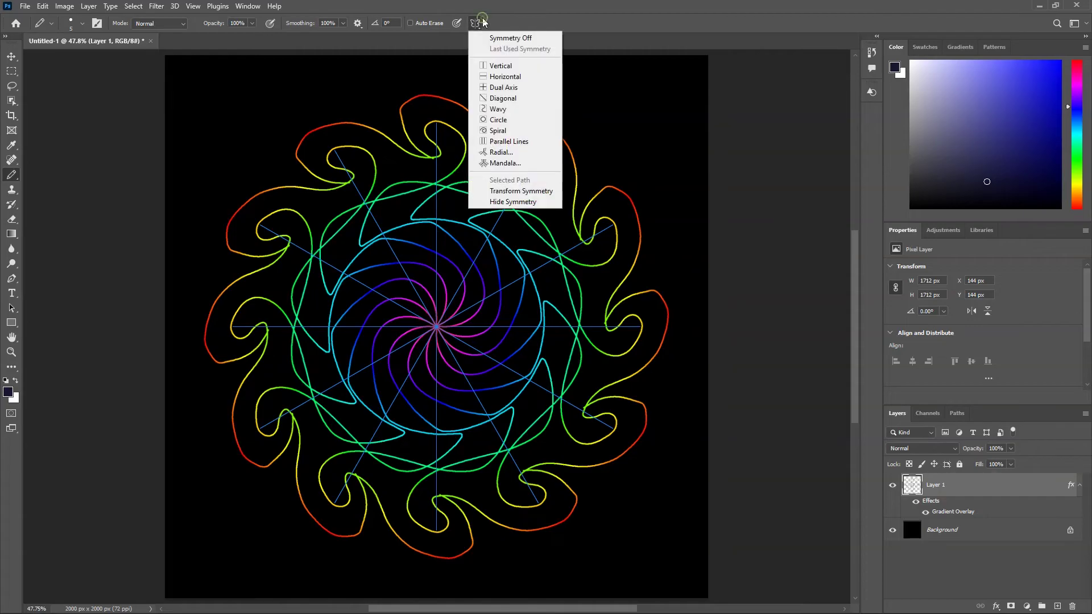
{"action": "left_click", "coordinate": [497, 202]}
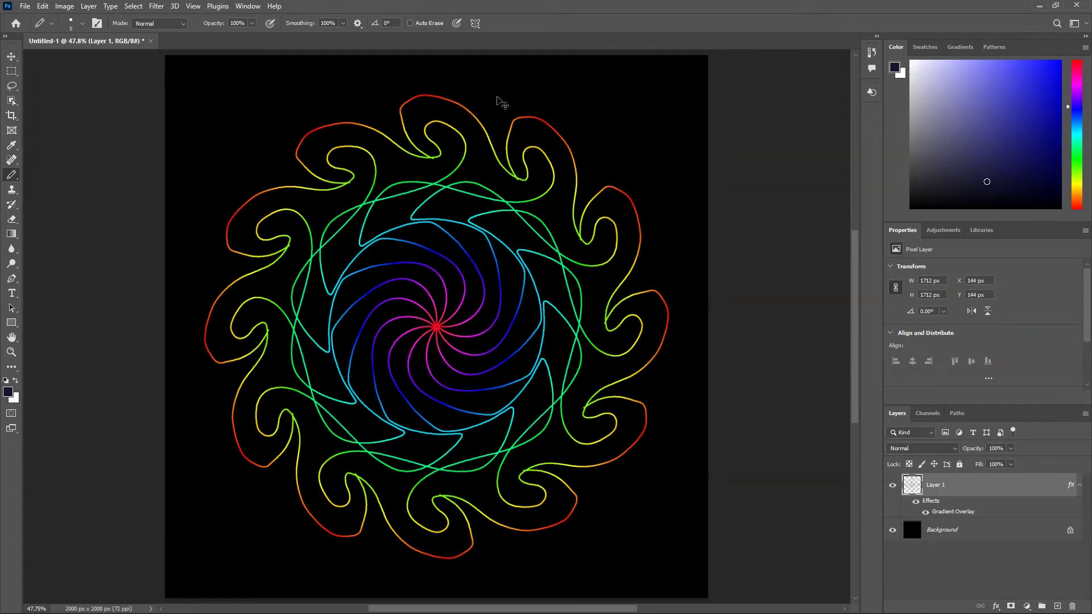
{"action": "key", "text": "Delete"}
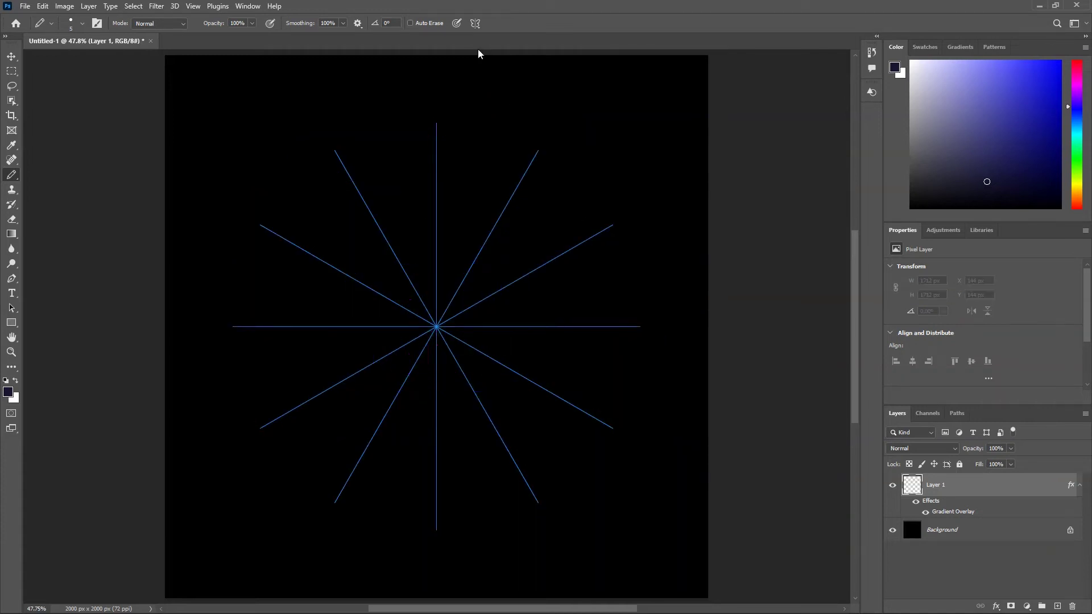
Step: Replace the radial guide with a 10-segment Mandala symmetry guide and commit it
{"action": "key", "text": "ctrl+h"}
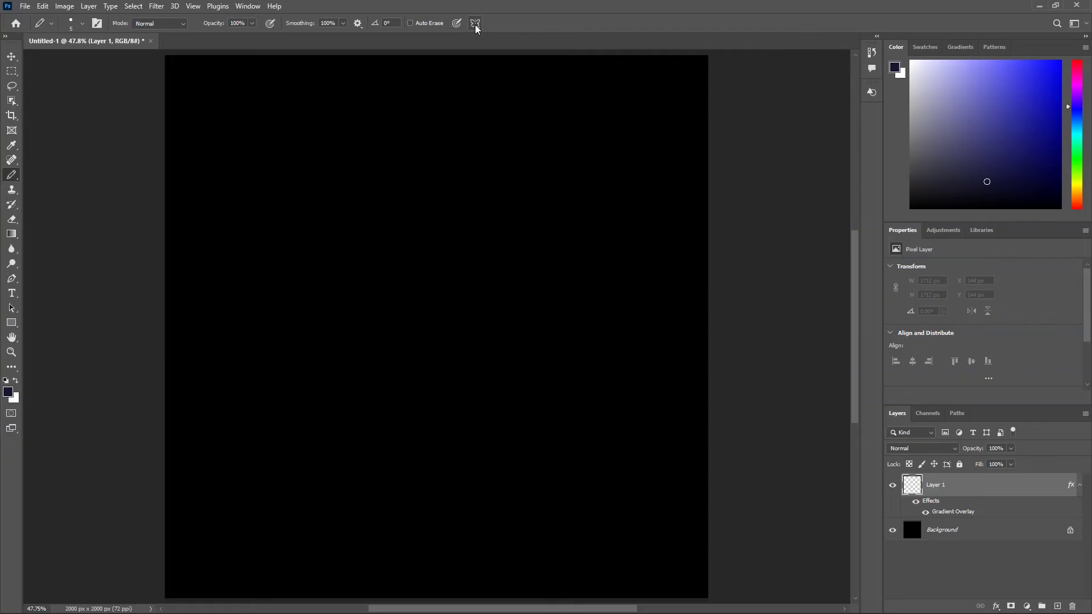
{"action": "left_click", "coordinate": [476, 24]}
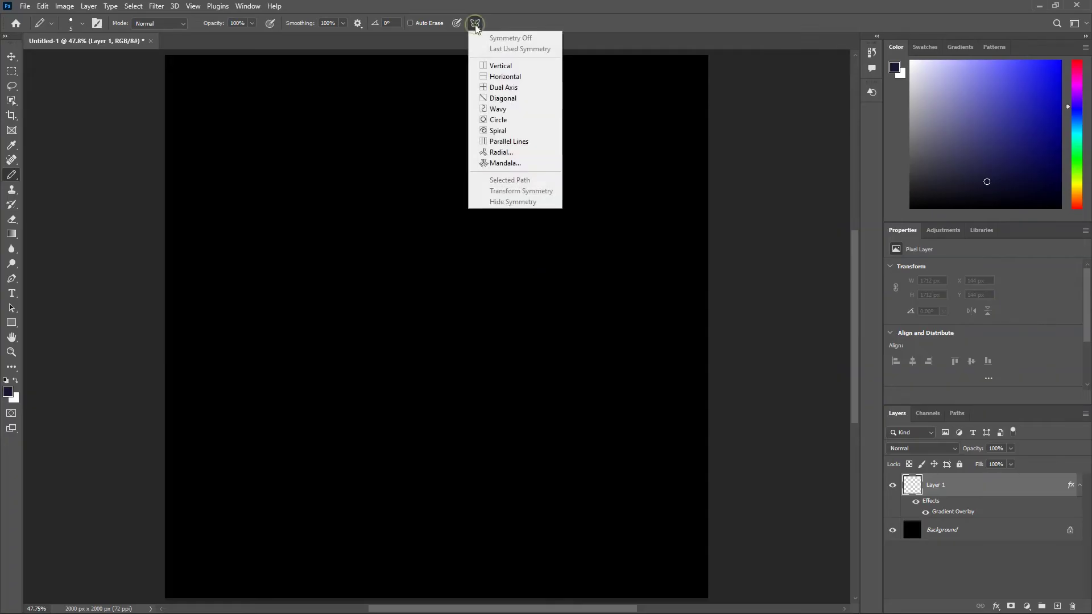
{"action": "left_click", "coordinate": [504, 165]}
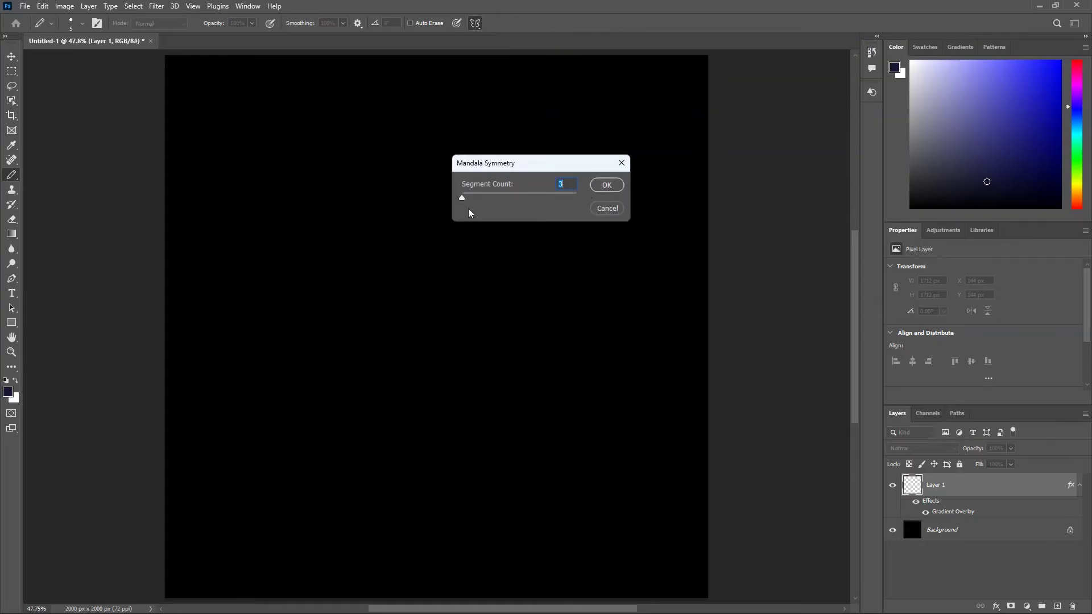
{"action": "left_click_drag", "start_coordinate": [463, 198], "coordinate": [572, 198]}
{"action": "left_click", "coordinate": [598, 187]}
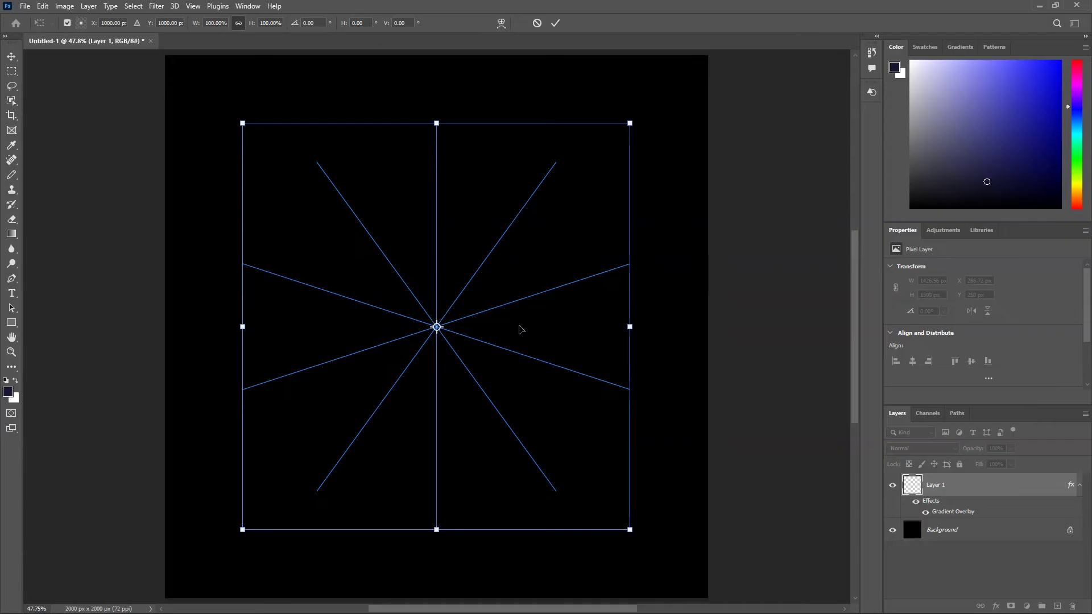
{"action": "key", "text": "b"}
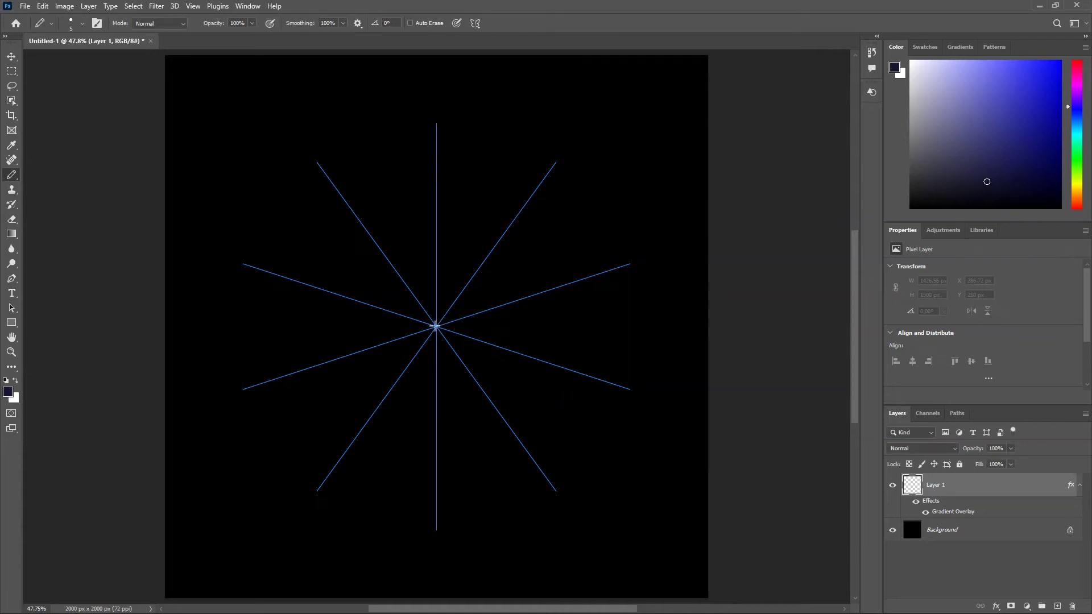
Step: Draw swirling strokes and outer loops mirrored tenfold into a rainbow mandala on Layer 1
{"action": "mouse_move", "coordinate": [506, 166]}
{"action": "left_mouse_down"}
{"action": "mouse_move", "coordinate": [481, 138]}
{"action": "mouse_move", "coordinate": [510, 115]}
{"action": "left_mouse_up"}
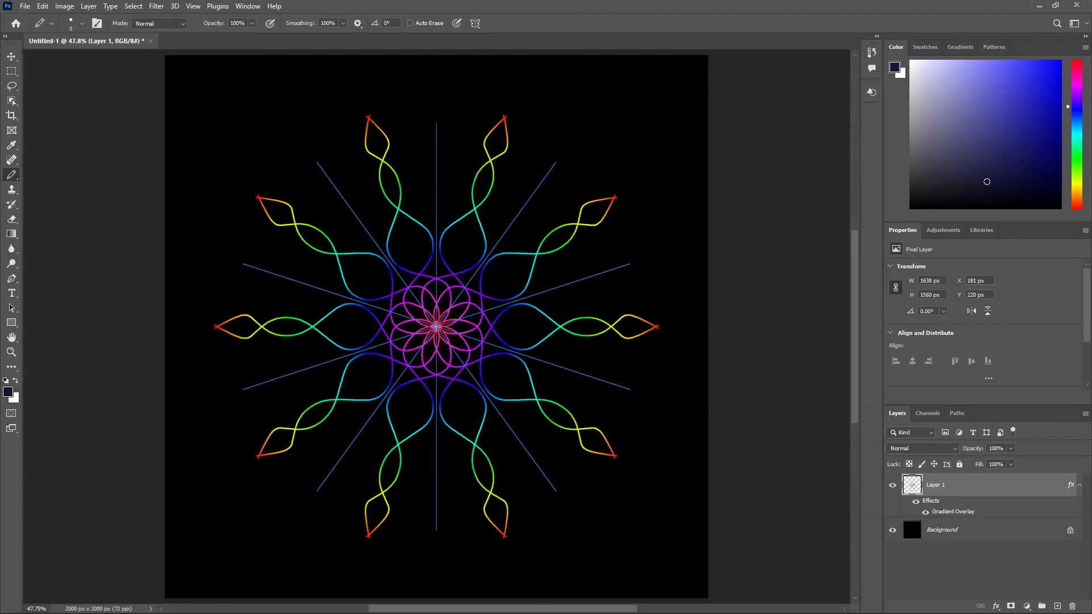
{"action": "mouse_move", "coordinate": [454, 142]}
{"action": "left_mouse_down"}
{"action": "mouse_move", "coordinate": [436, 194]}
{"action": "mouse_move", "coordinate": [437, 242]}
{"action": "mouse_move", "coordinate": [467, 236]}
{"action": "mouse_move", "coordinate": [465, 256]}
{"action": "mouse_move", "coordinate": [438, 325]}
{"action": "left_mouse_up"}
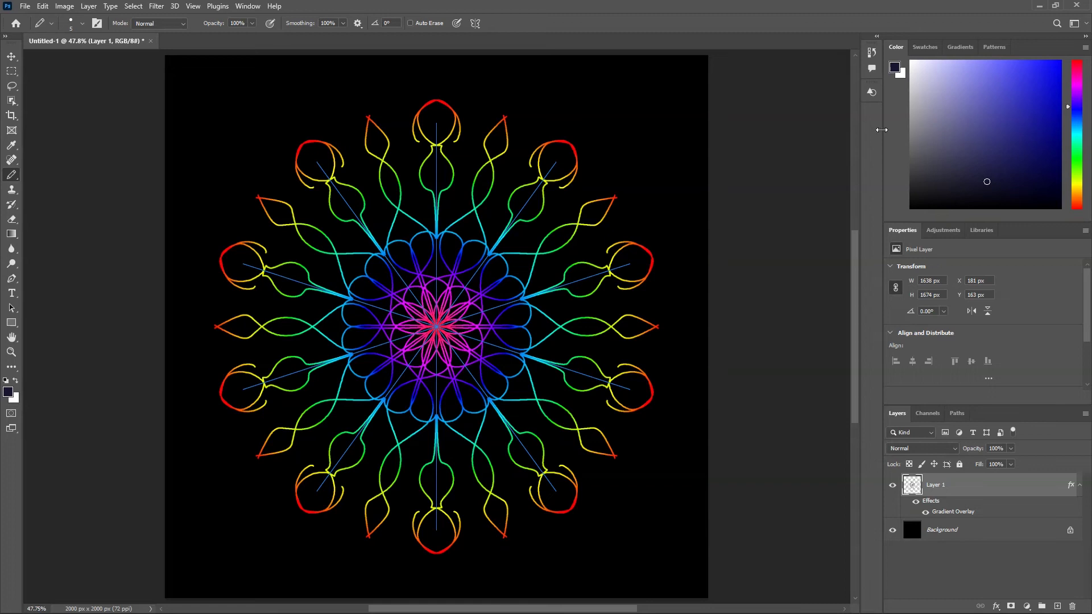
Step: Hide the symmetry guides and add an empty Layer 2 above Layer 1
{"action": "left_click", "coordinate": [477, 23]}
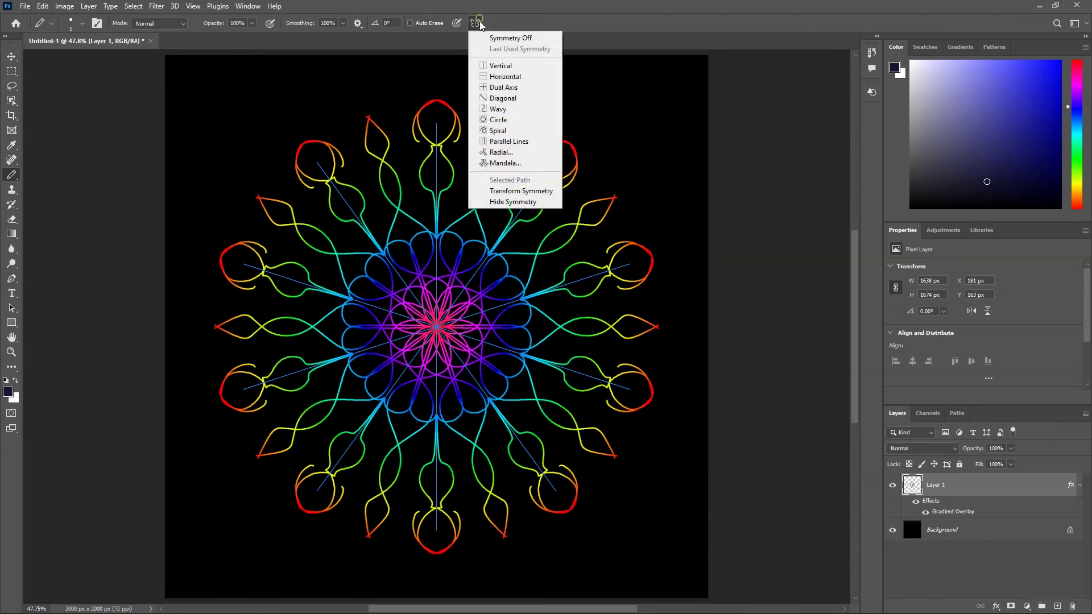
{"action": "left_click", "coordinate": [497, 201]}
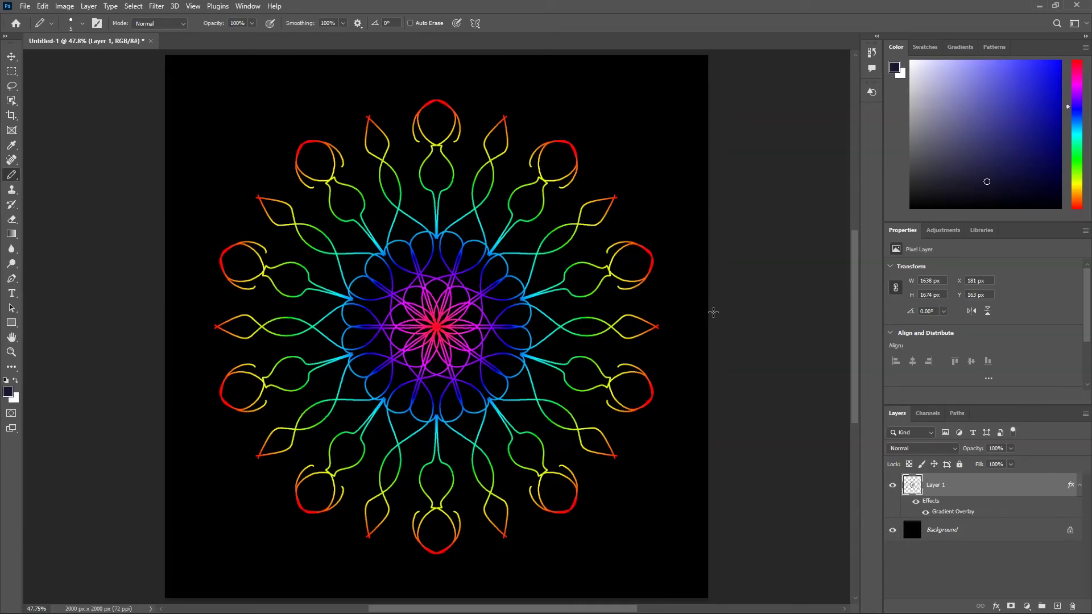
{"action": "left_click", "coordinate": [1058, 607]}
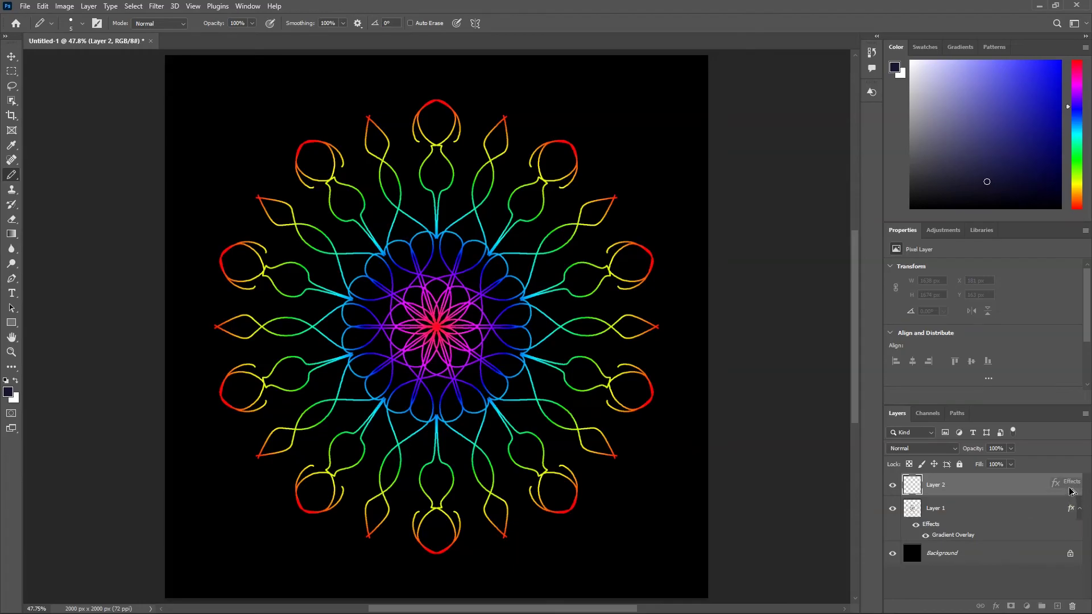
Step: Copy Layer 1's Gradient Overlay onto Layer 2 and tick Reverse on it
{"action": "left_click_drag", "start_coordinate": [1072, 509], "coordinate": [1068, 486]}
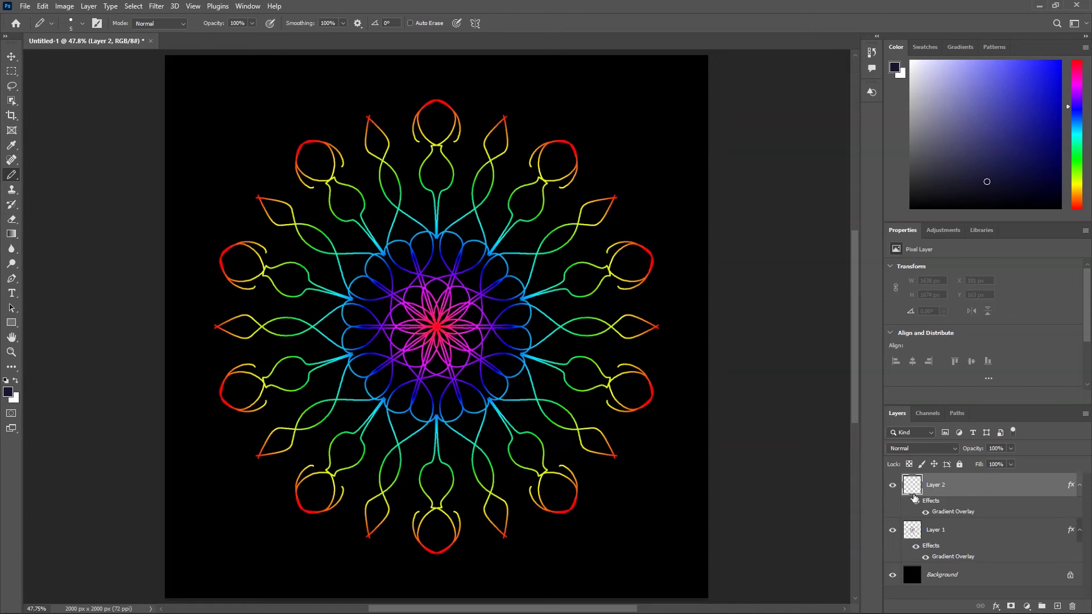
{"action": "double_click", "coordinate": [914, 488]}
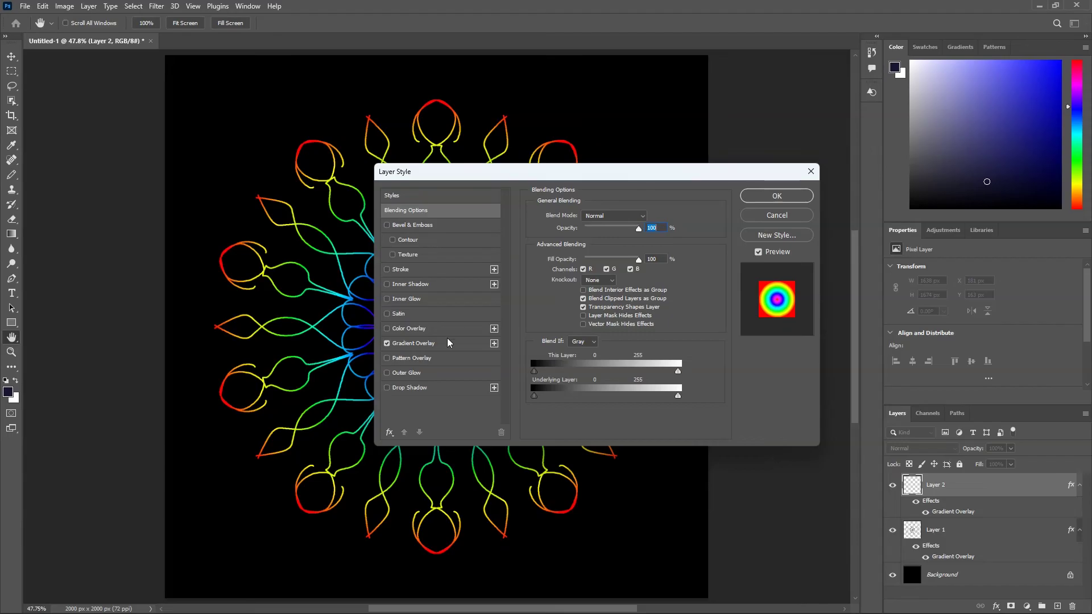
{"action": "left_click", "coordinate": [432, 344]}
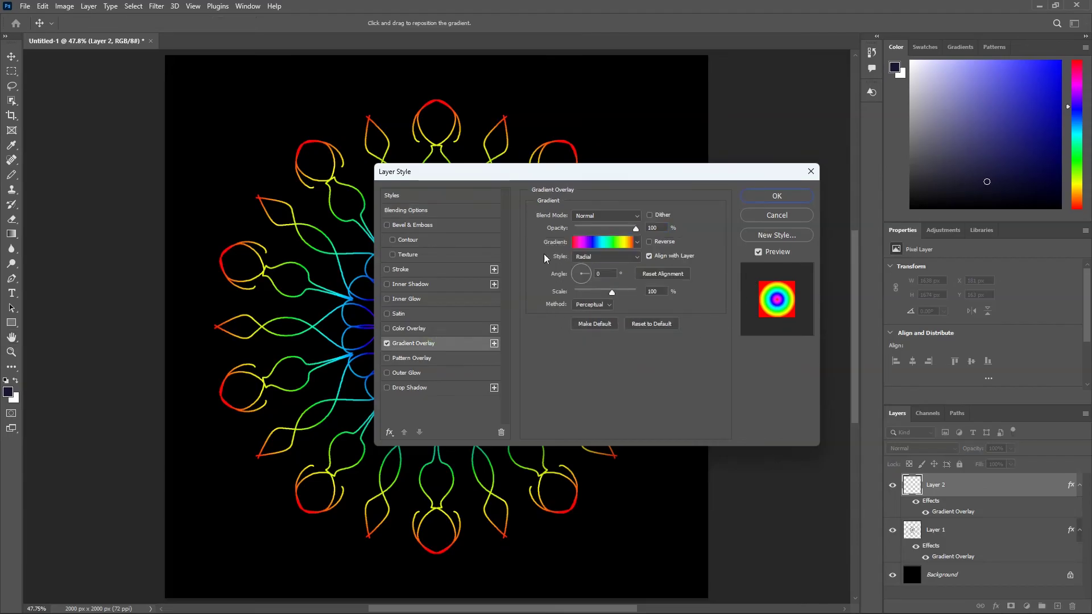
{"action": "left_click", "coordinate": [650, 244]}
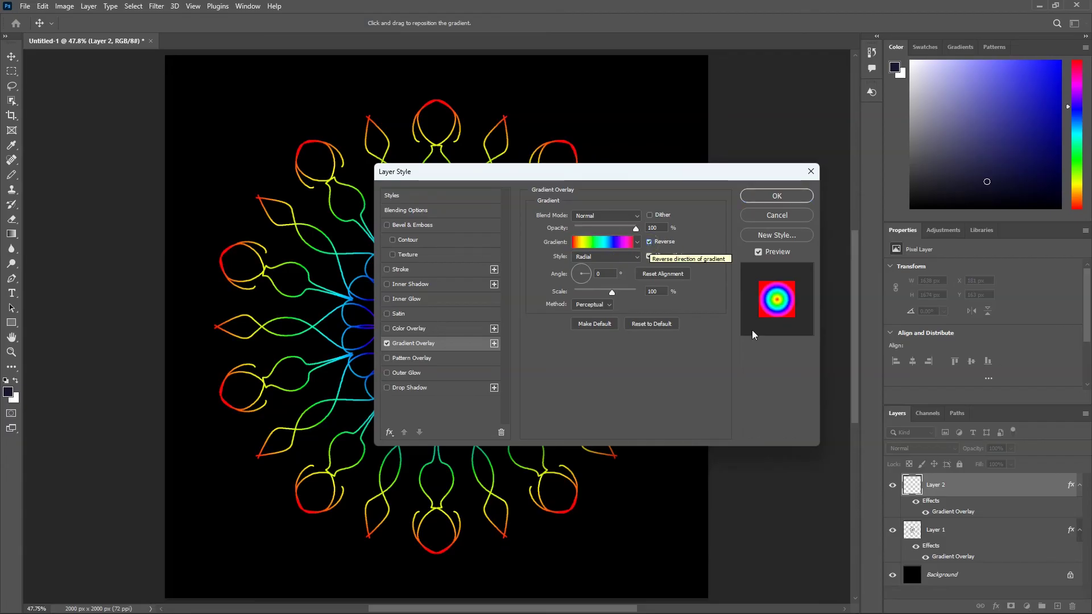
{"action": "left_click", "coordinate": [779, 197]}
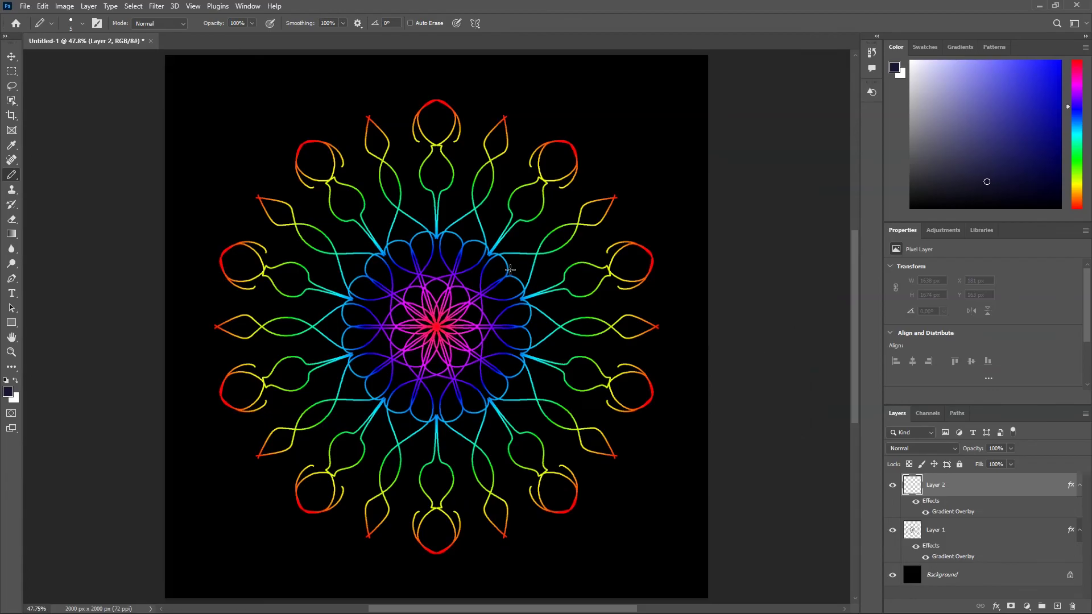
Step: Set up and commit a 10-segment Mandala symmetry guide for Layer 2
{"action": "left_click", "coordinate": [475, 23]}
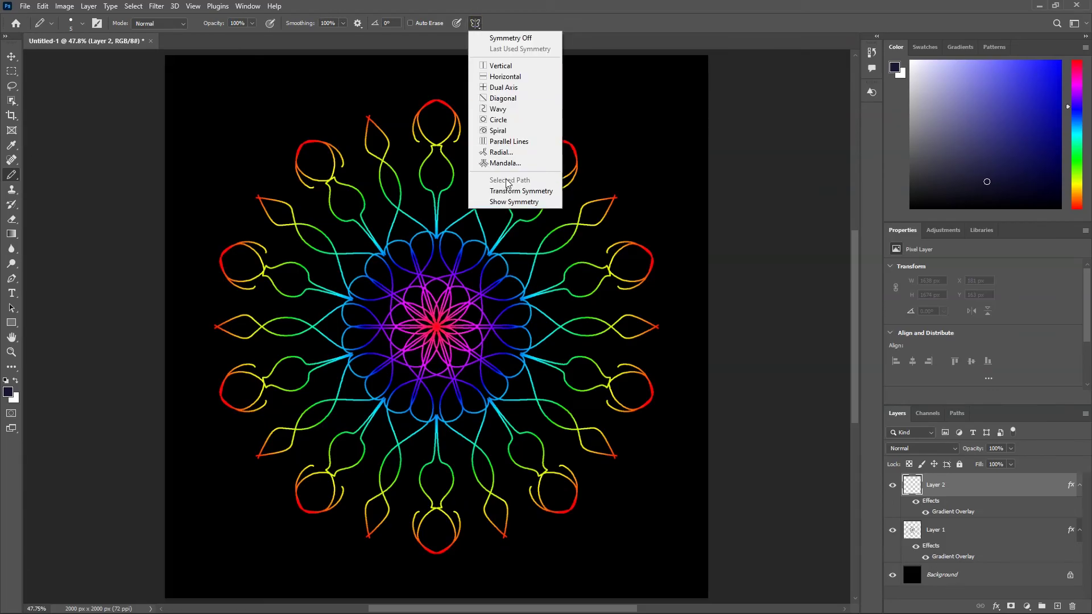
{"action": "left_click", "coordinate": [503, 165]}
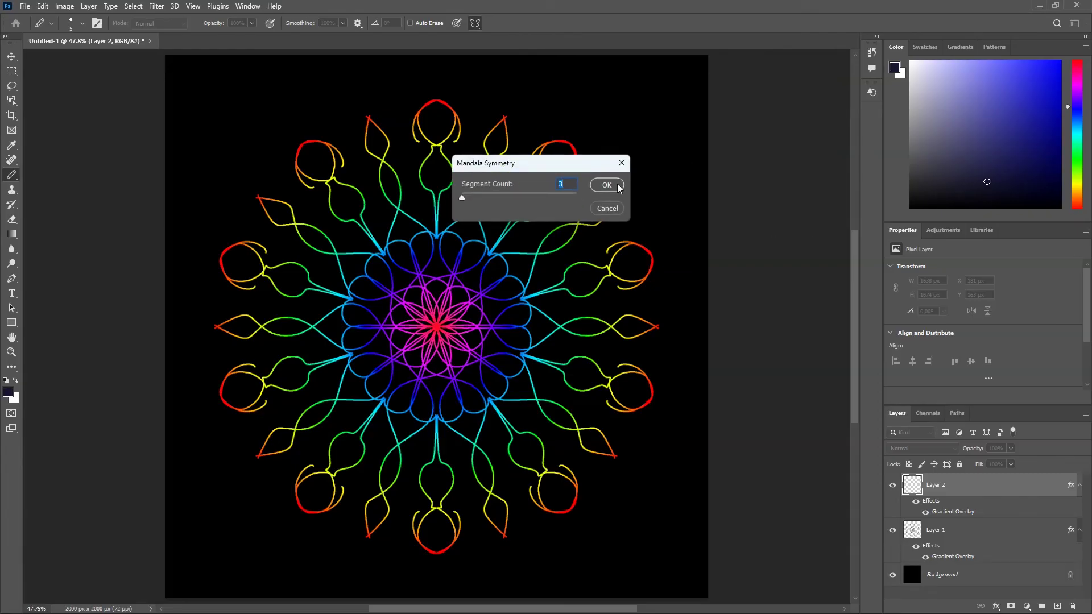
{"action": "left_click_drag", "start_coordinate": [462, 197], "coordinate": [576, 197]}
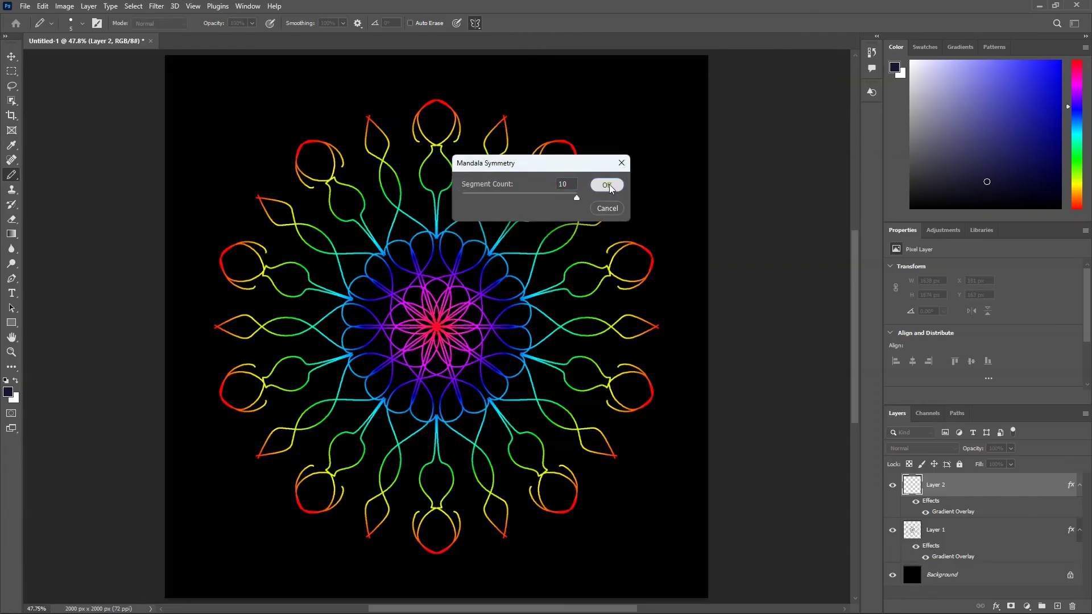
{"action": "left_click", "coordinate": [608, 185]}
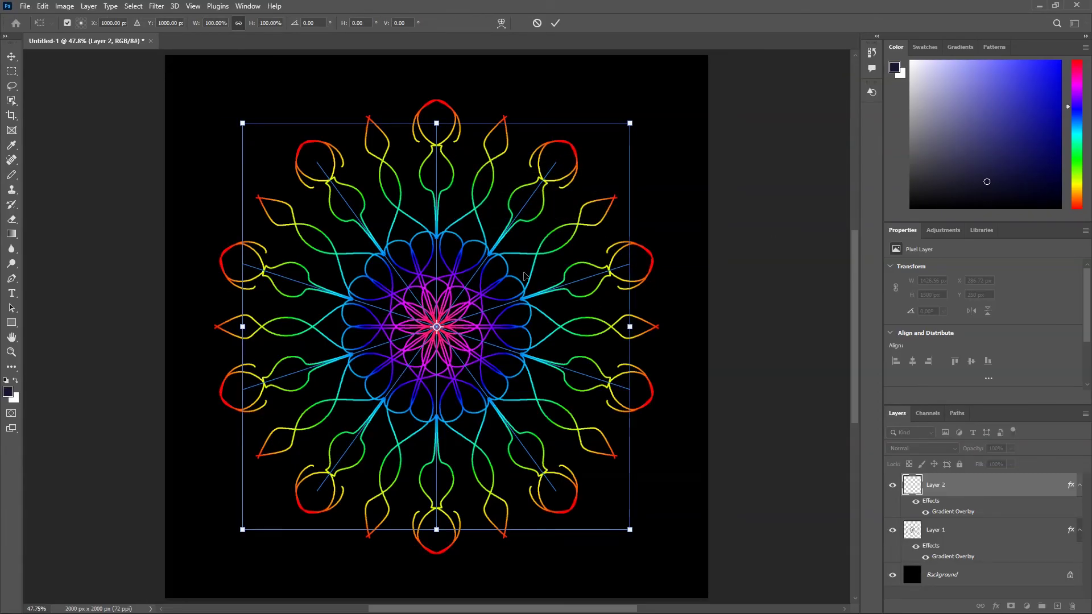
{"action": "key", "text": "Return"}
{"action": "key", "text": "b"}
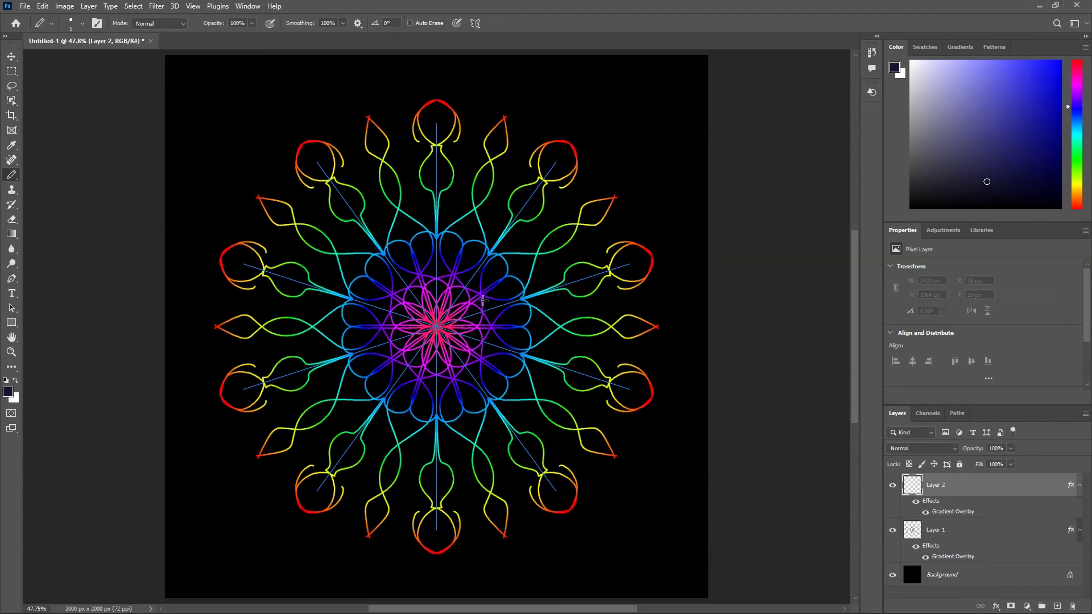
Step: Draw a mirrored yellow ring around the centre, undoing an earlier wavy ring stroke
{"action": "mouse_move", "coordinate": [569, 295]}
{"action": "left_mouse_down"}
{"action": "mouse_move", "coordinate": [519, 195]}
{"action": "mouse_move", "coordinate": [552, 119]}
{"action": "left_mouse_up"}
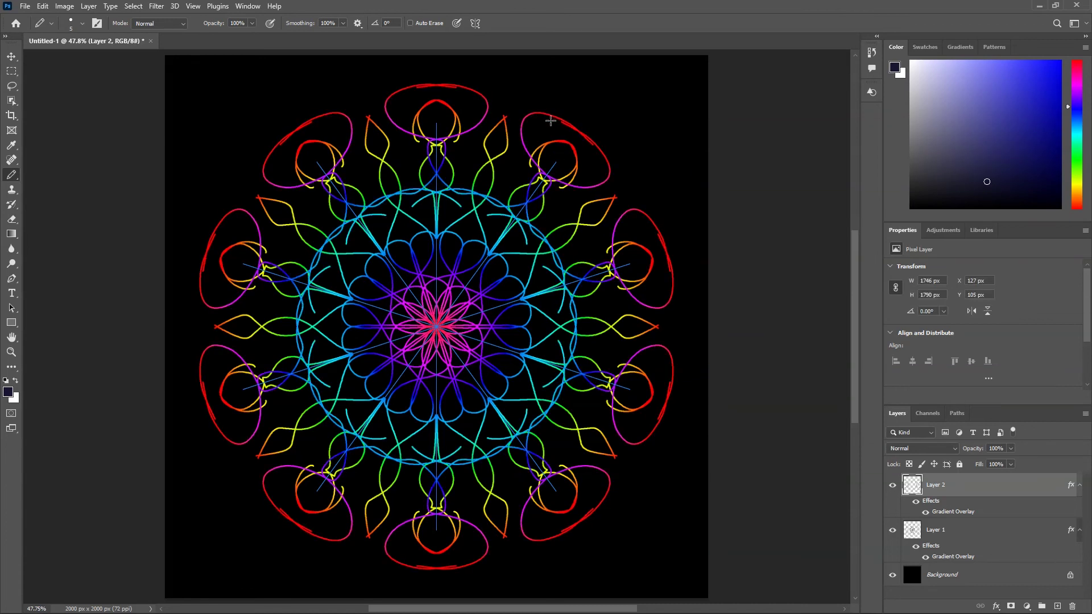
{"action": "key", "text": "ctrl+z"}
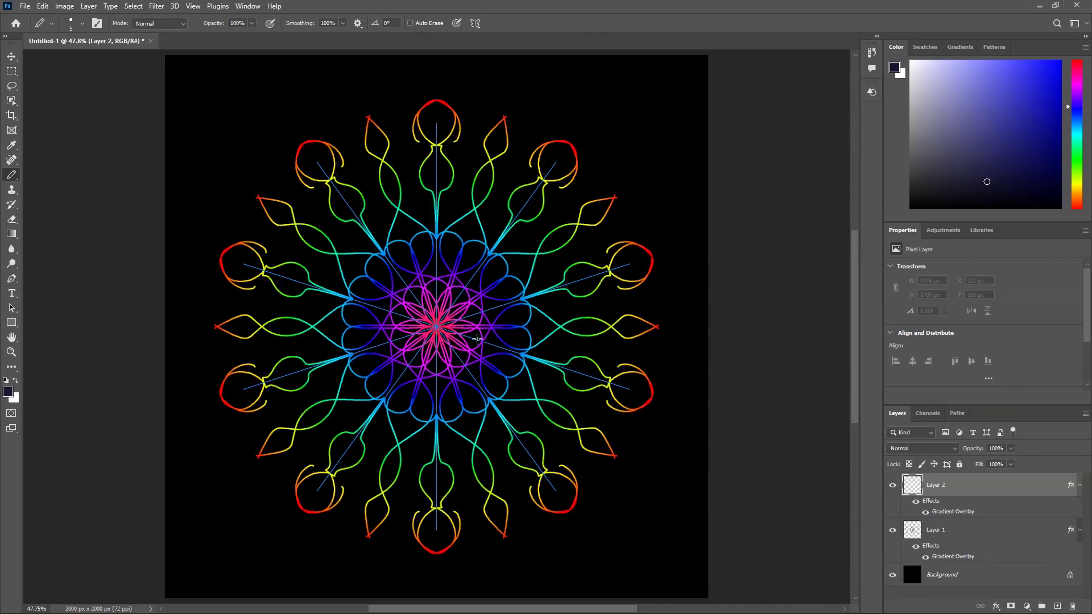
{"action": "mouse_move", "coordinate": [474, 339]}
{"action": "left_mouse_down"}
{"action": "mouse_move", "coordinate": [589, 321]}
{"action": "mouse_move", "coordinate": [581, 298]}
{"action": "mouse_move", "coordinate": [673, 292]}
{"action": "left_mouse_up"}
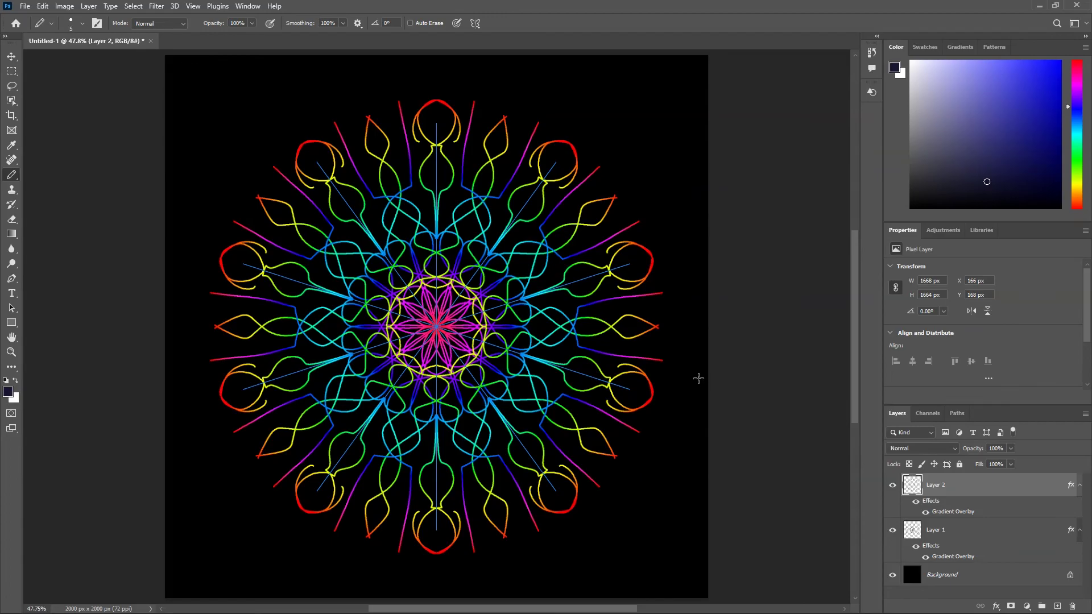
{"action": "left_click", "coordinate": [475, 23]}
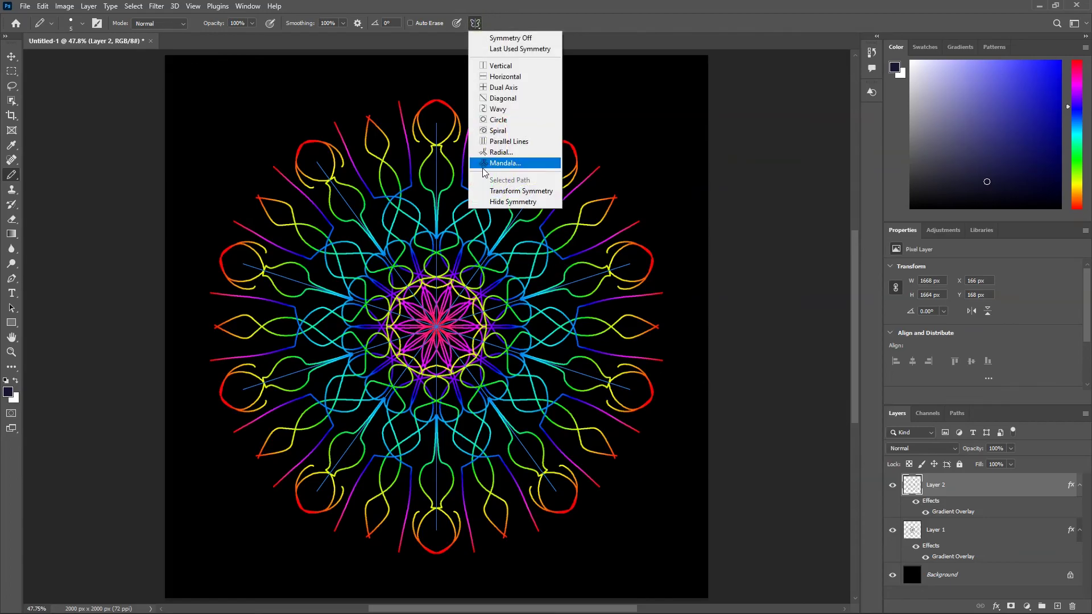
Step: Turn off the symmetry guide lines so only the two-layer rainbow mandala shows
{"action": "left_click", "coordinate": [512, 202]}
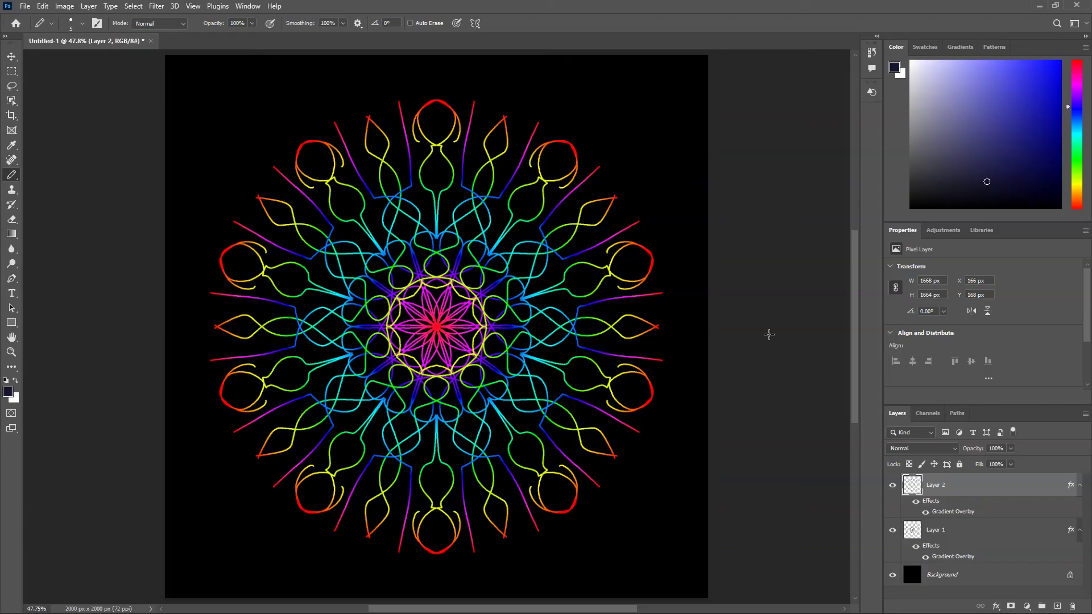